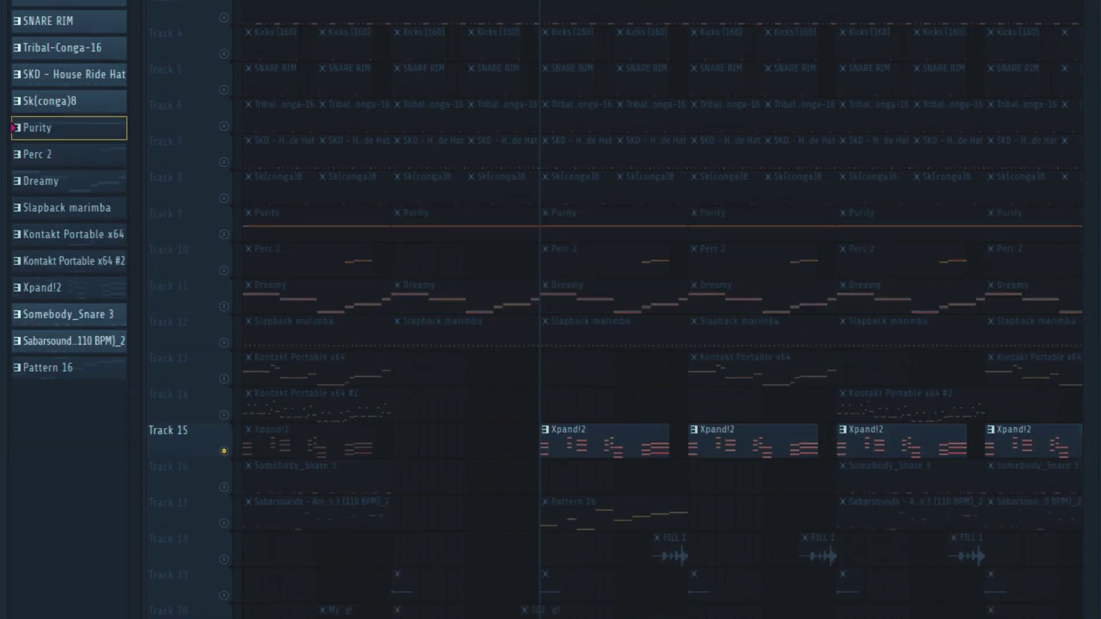
# Select the Xpand!2 pattern, inspect its Xpand!2 instrument from the channel rack, and close the plugin window
pyautogui.click(69, 287)
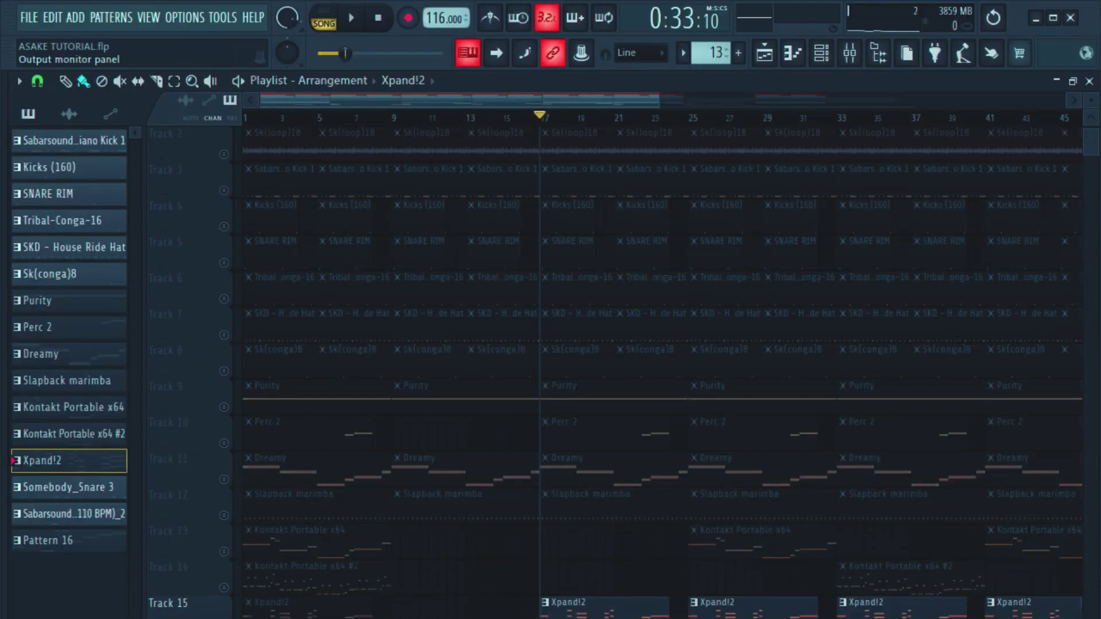
pyautogui.click(822, 52)
pyautogui.click(186, 305)
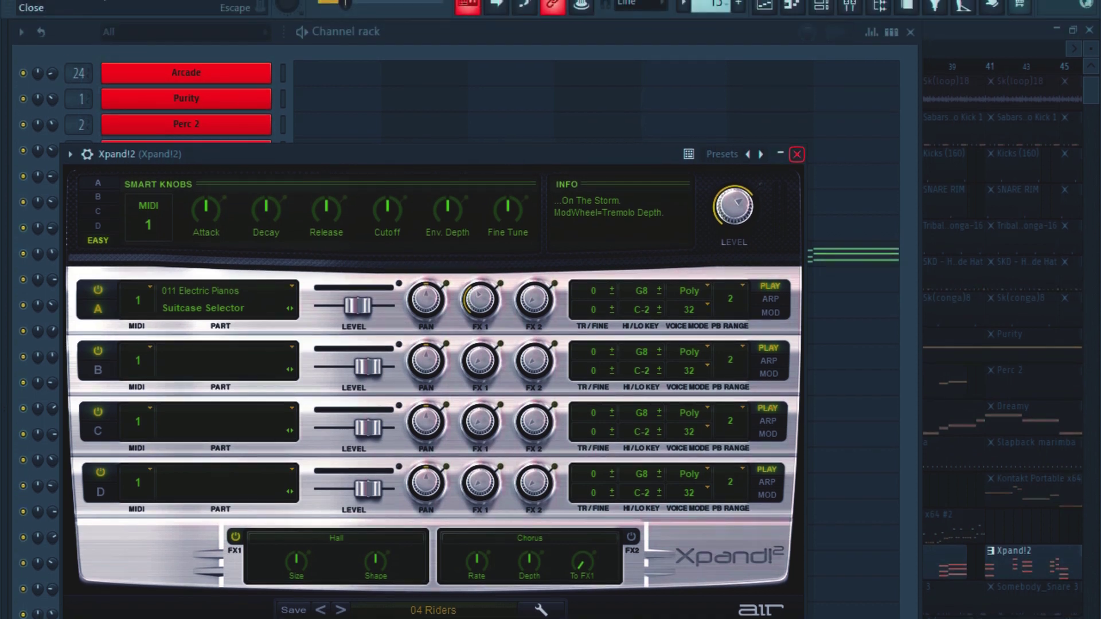
pyautogui.click(797, 154)
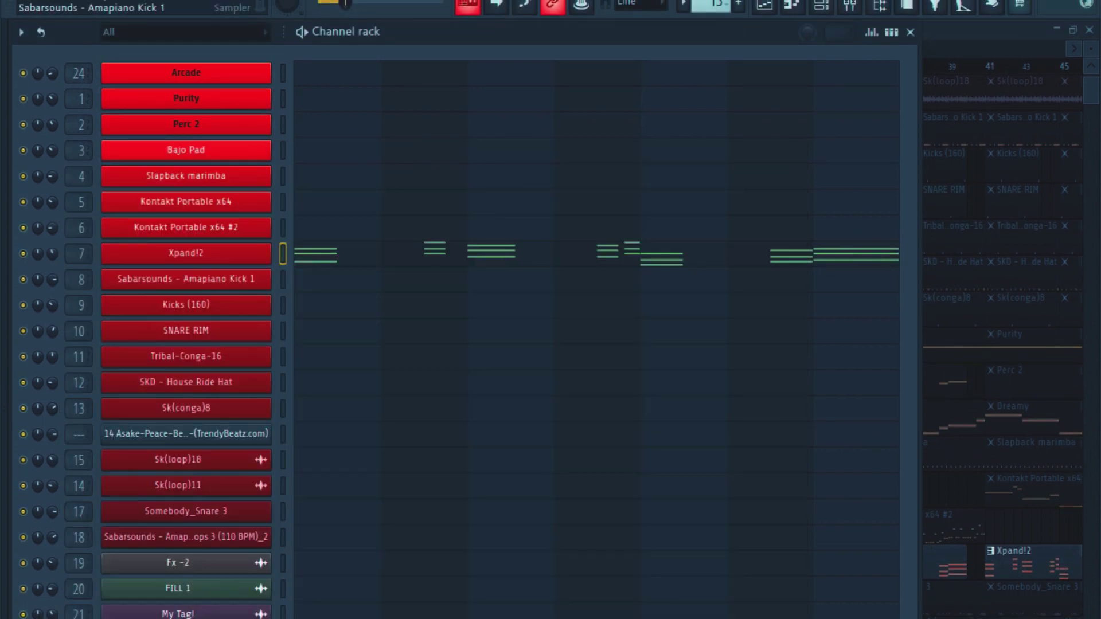
# Open the Xpand!2 channel's chord notes in the piano roll and play them back
pyautogui.click(422, 253)
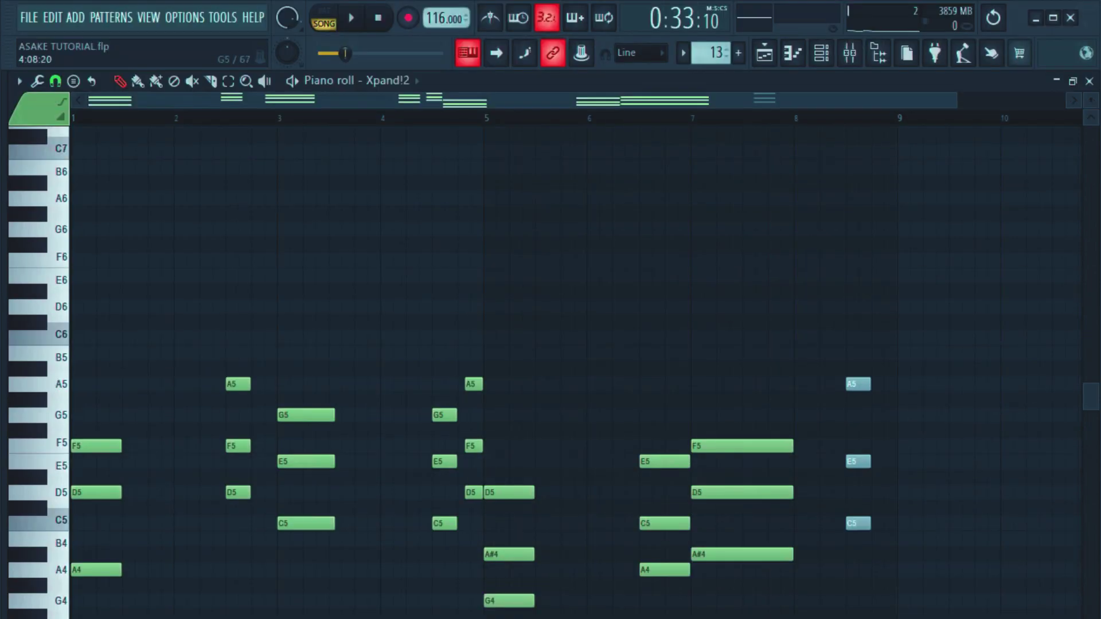
pyautogui.press('space')
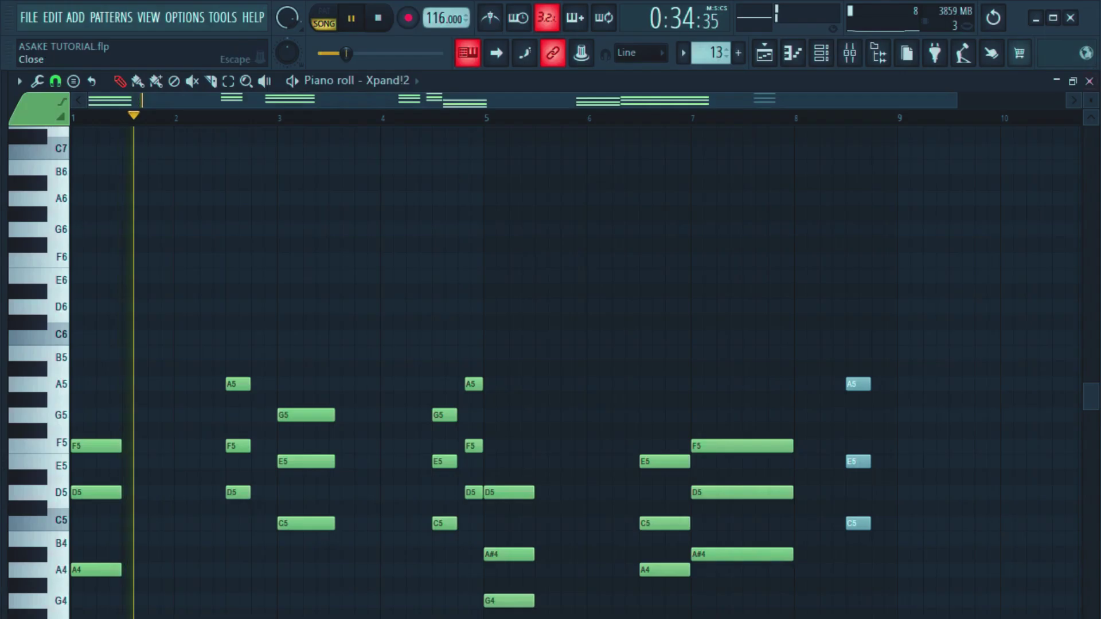
pyautogui.press('space')
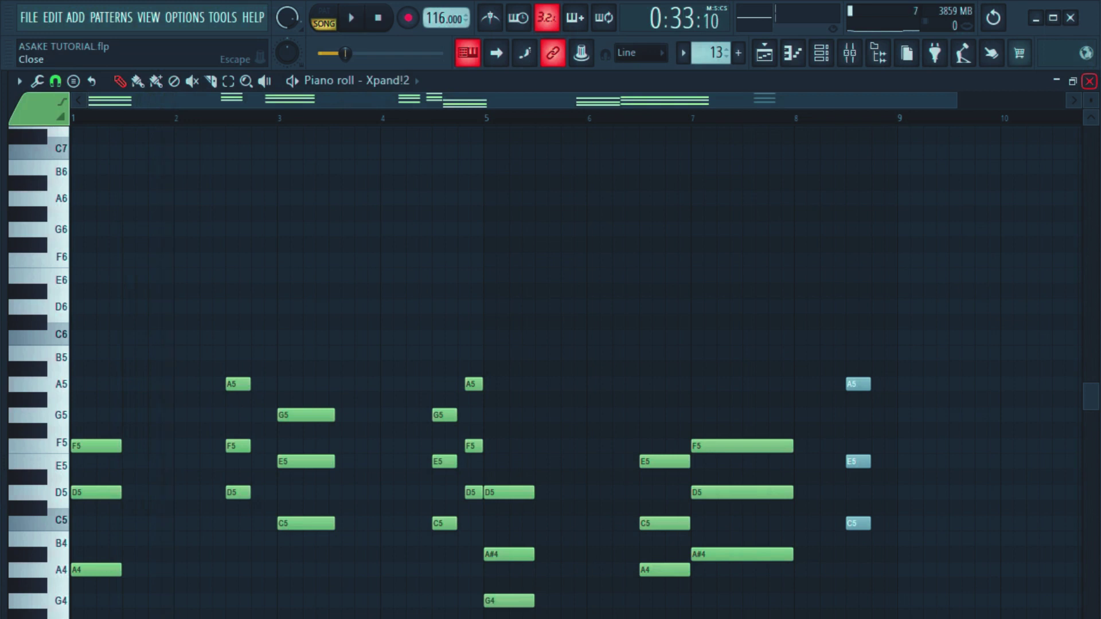
# Review the Xpand!2 instrument's Suitcase Selector preset from the channel rack and return to the playlist
pyautogui.press('F6')
pyautogui.click(186, 305)
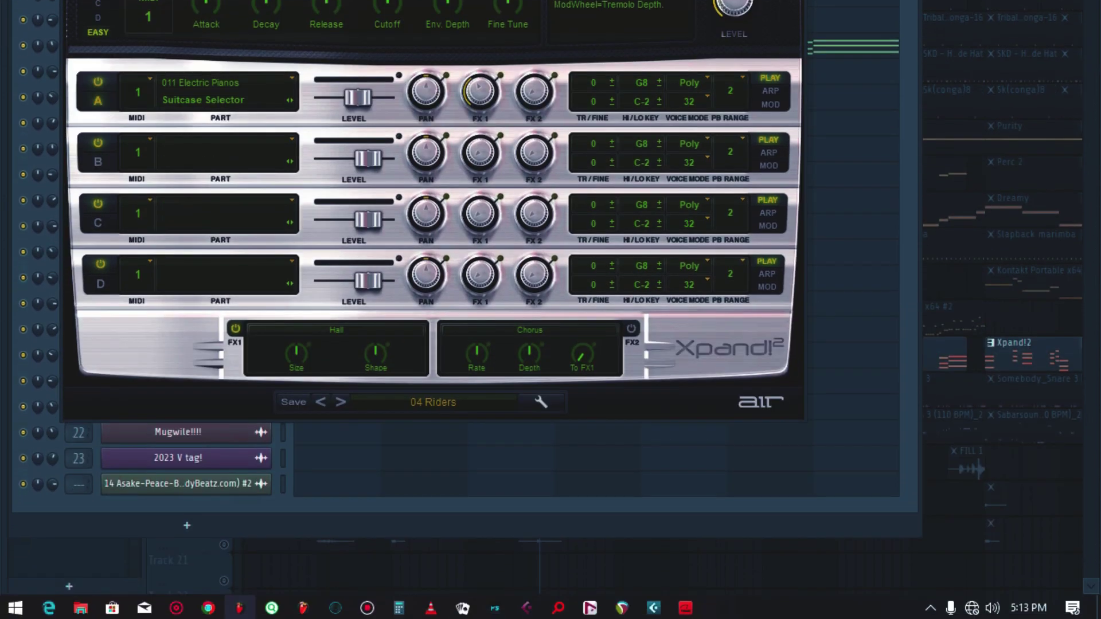
pyautogui.press('F5')
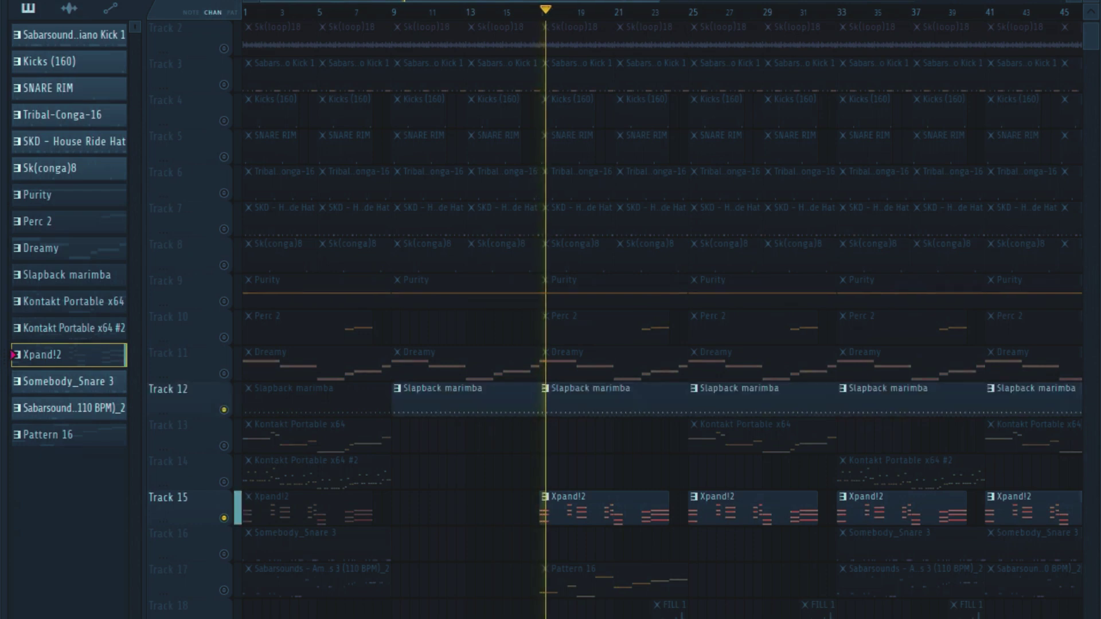
# Select the Slapback marimba pattern, inspect its Sytrus instrument during playback, and return to the playlist with playback stopped
pyautogui.click(68, 274)
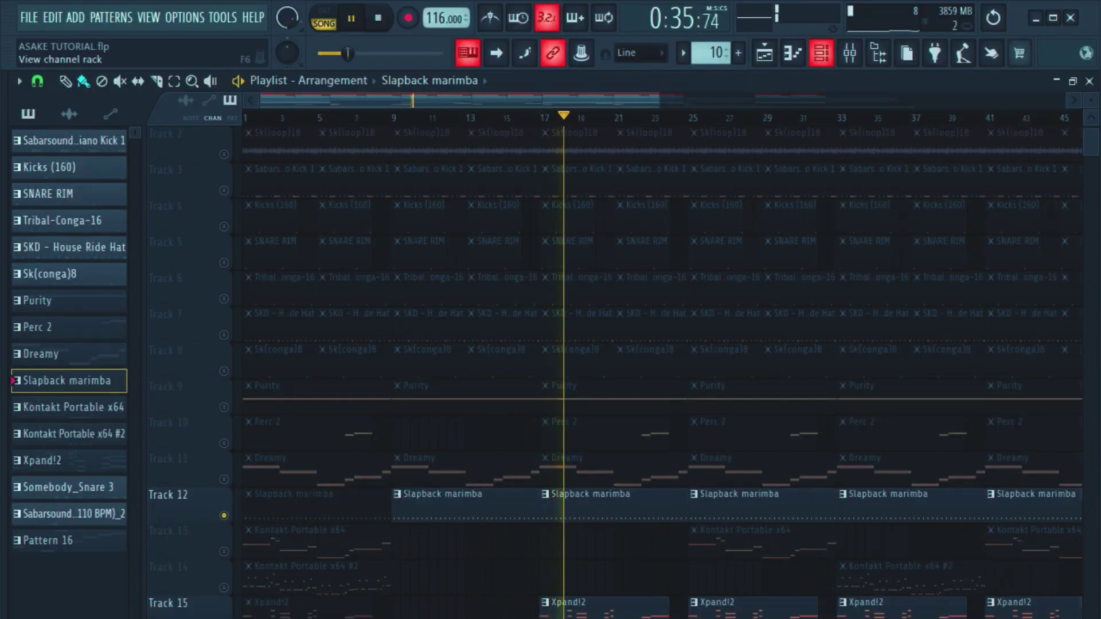
pyautogui.click(821, 52)
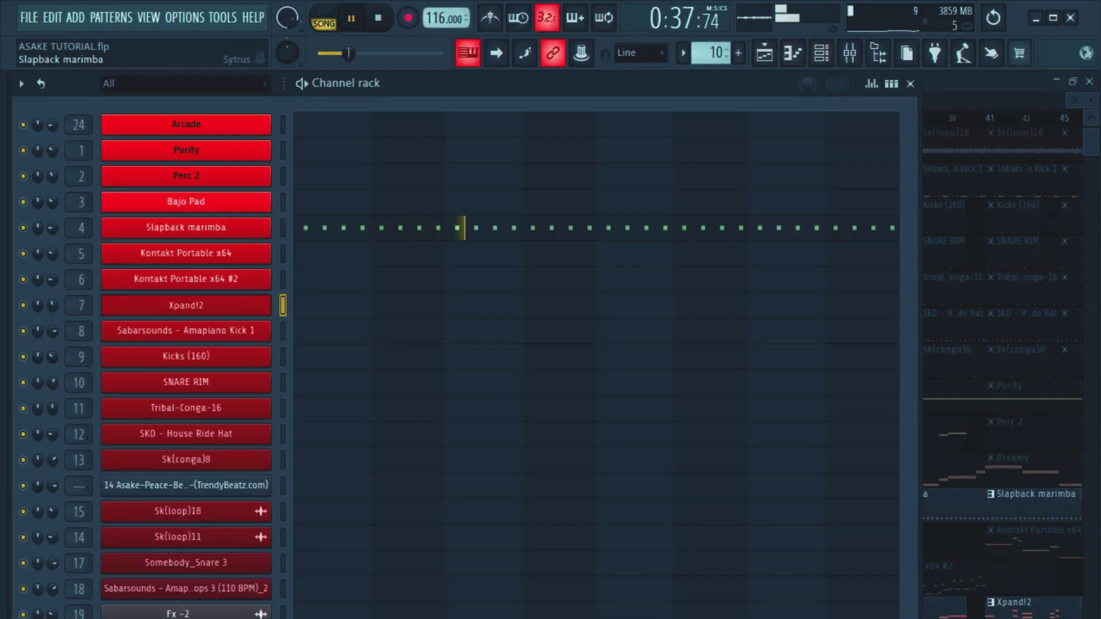
pyautogui.click(185, 228)
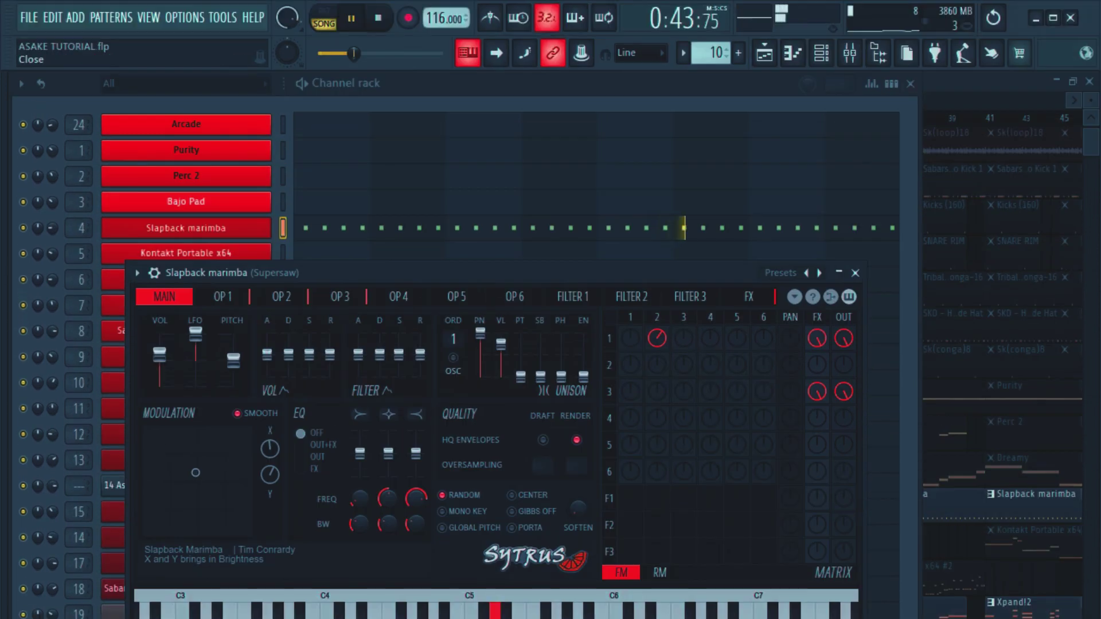
pyautogui.press('F5')
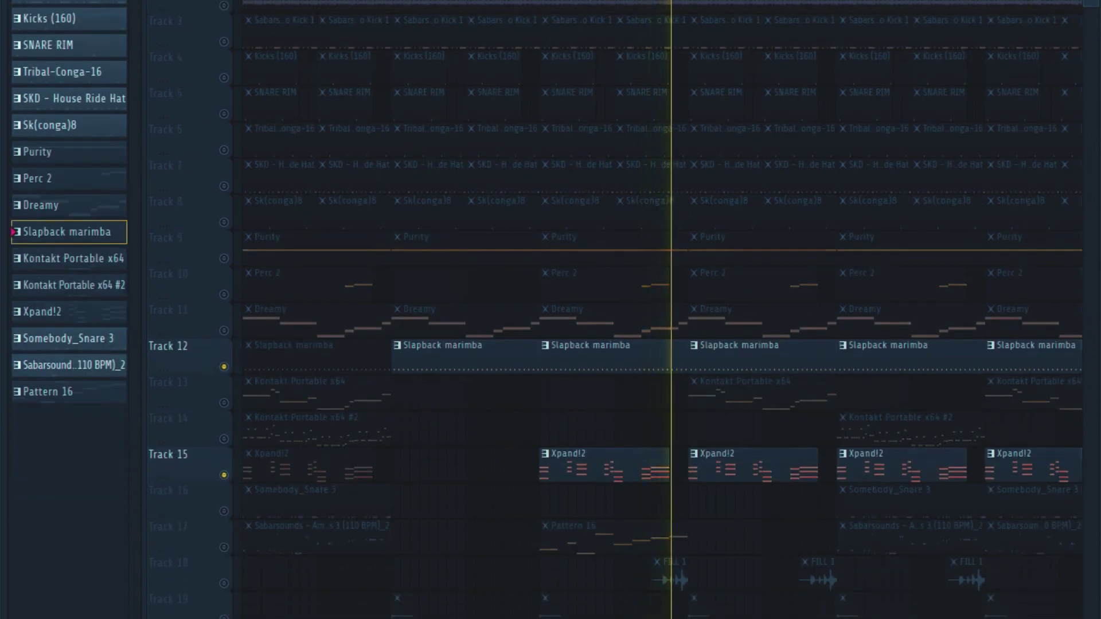
pyautogui.press('space')
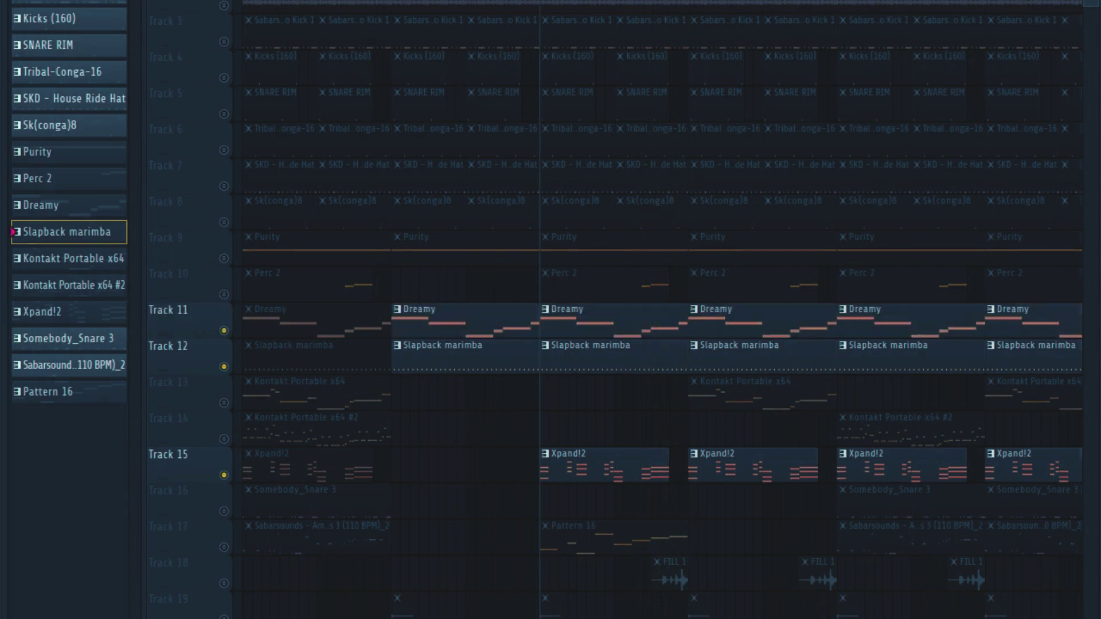
# Play the arrangement, inspect the Dreamy pattern's Bajo Pad instrument, and stop playback back in the playlist
pyautogui.press('space')
pyautogui.press('KP_Subtract')
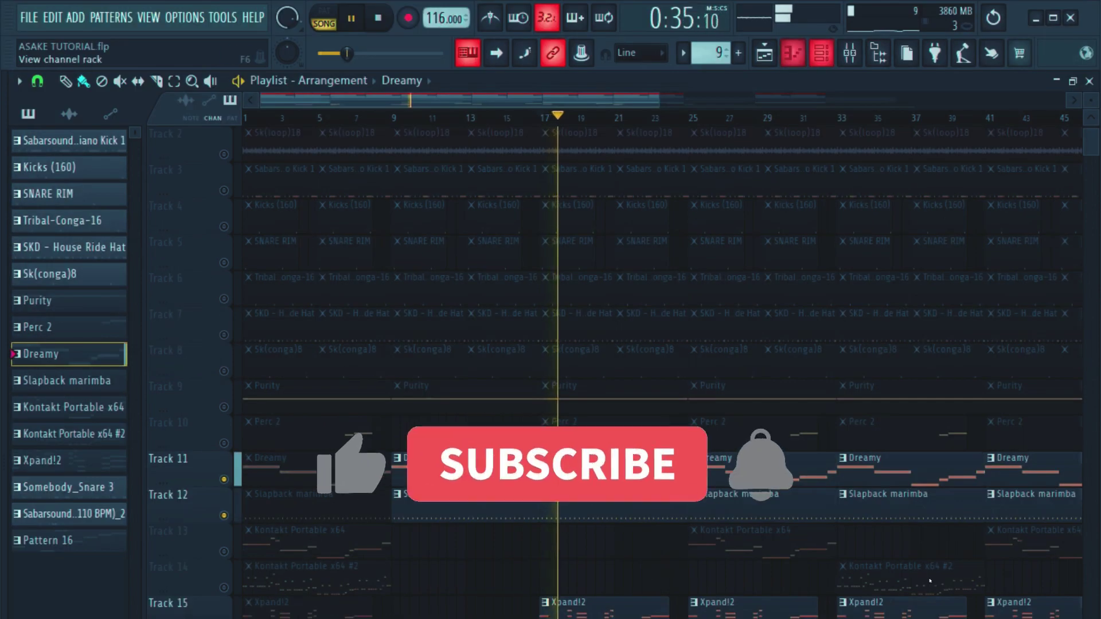
pyautogui.click(821, 53)
pyautogui.click(186, 202)
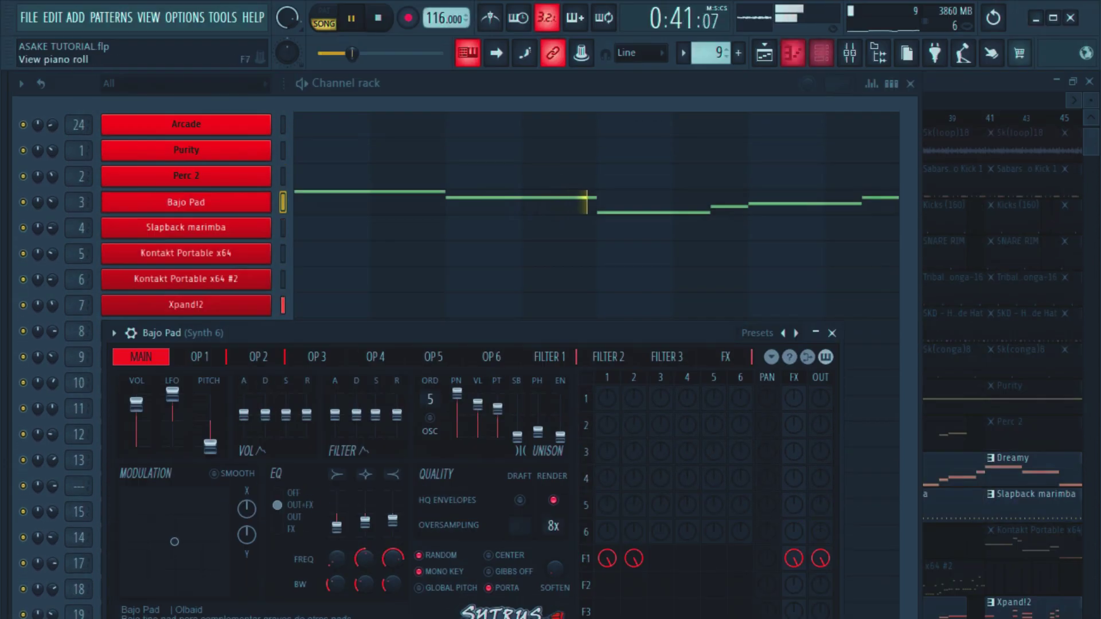
pyautogui.press('F5')
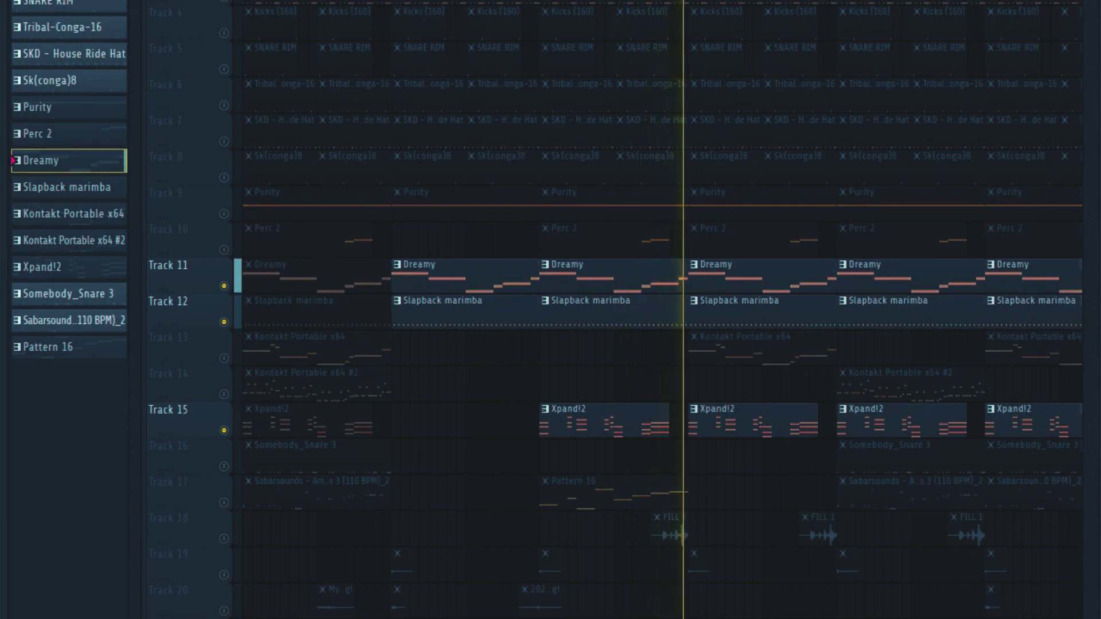
pyautogui.press('space')
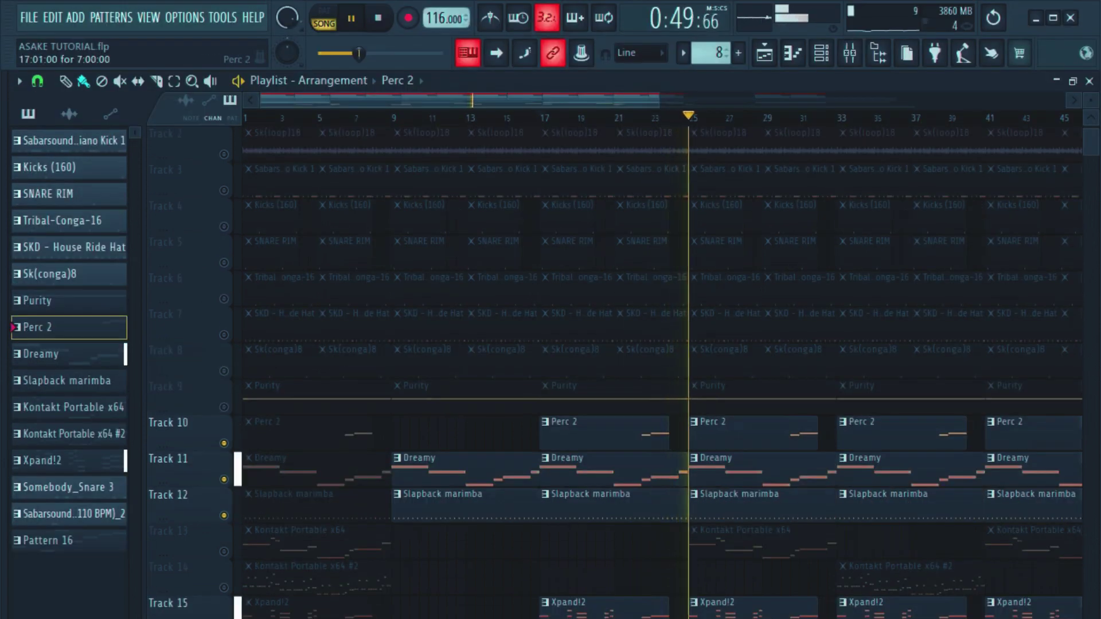
# Stop playback, unmute Track 9 holding the Purity clips, and play the arrangement with it included
pyautogui.press('space')
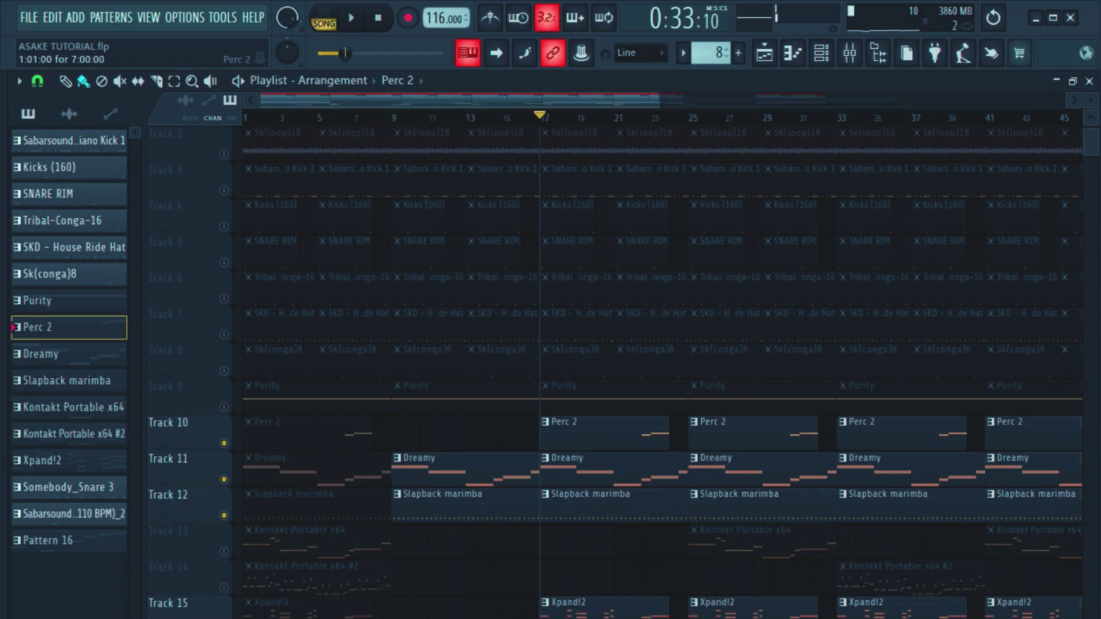
pyautogui.click(223, 408)
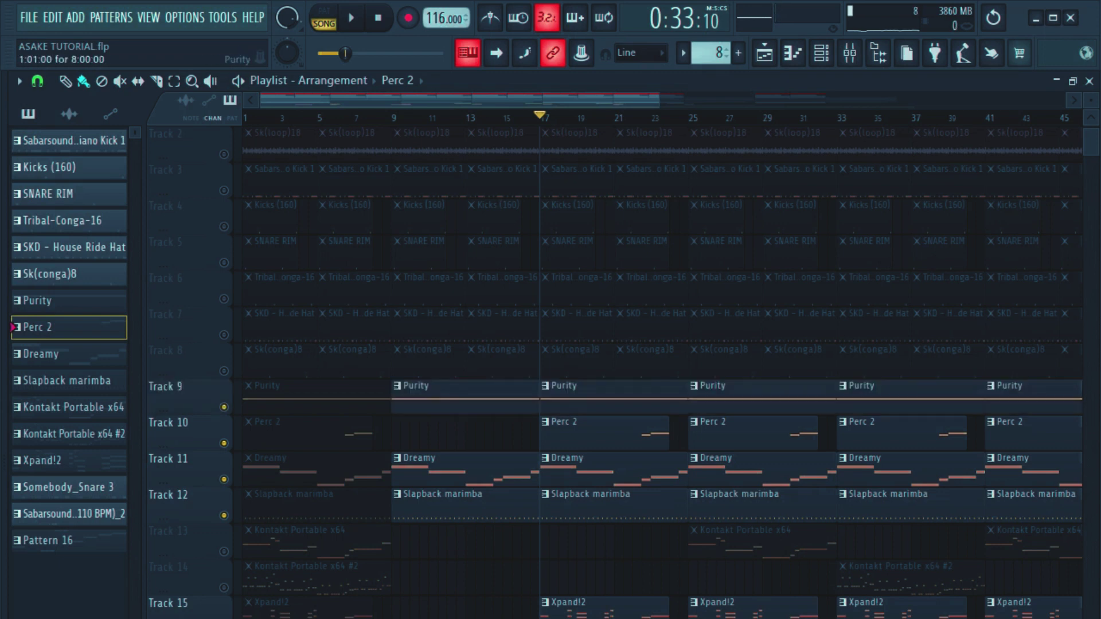
pyautogui.press('space')
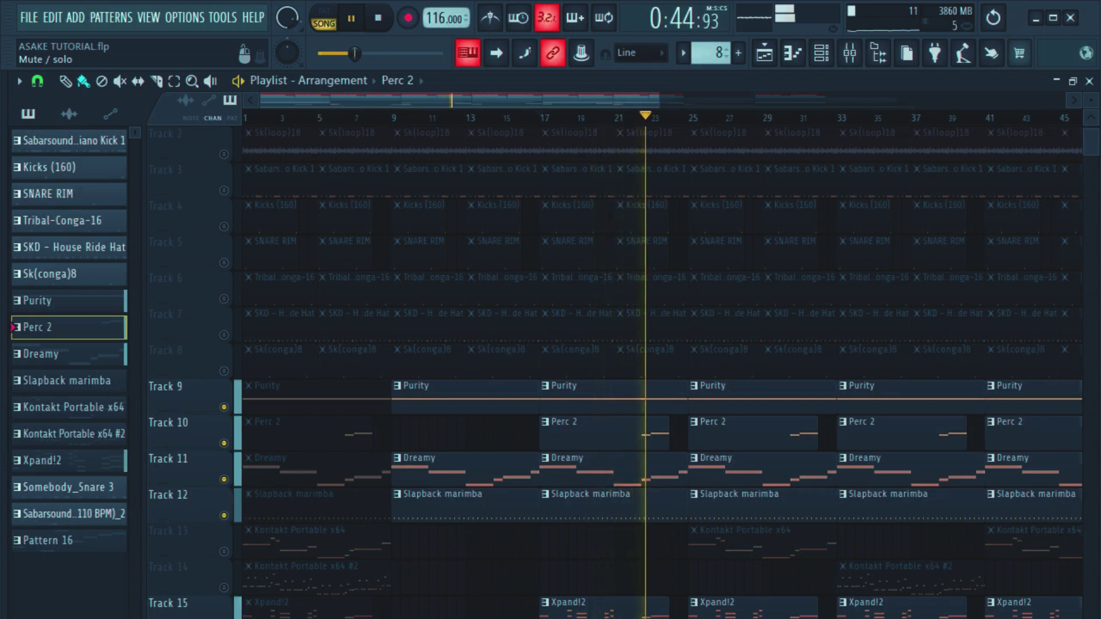
# Select the Purity pattern, inspect its Purity instrument from the channel rack, and return to the playlist
pyautogui.click(597, 398)
pyautogui.click(849, 53)
pyautogui.click(822, 53)
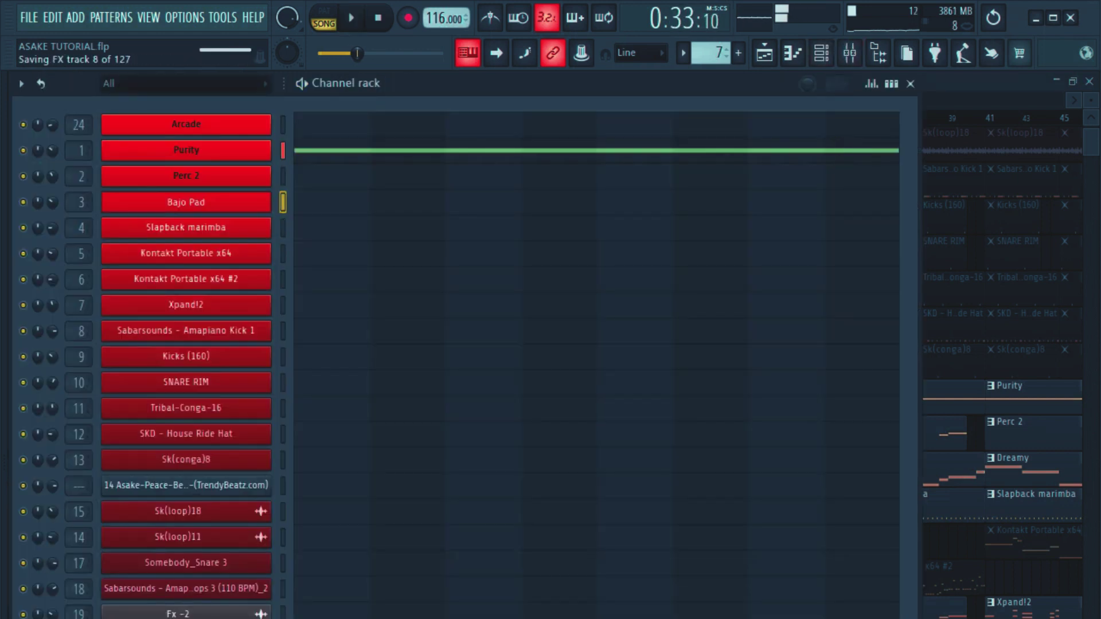
pyautogui.click(186, 150)
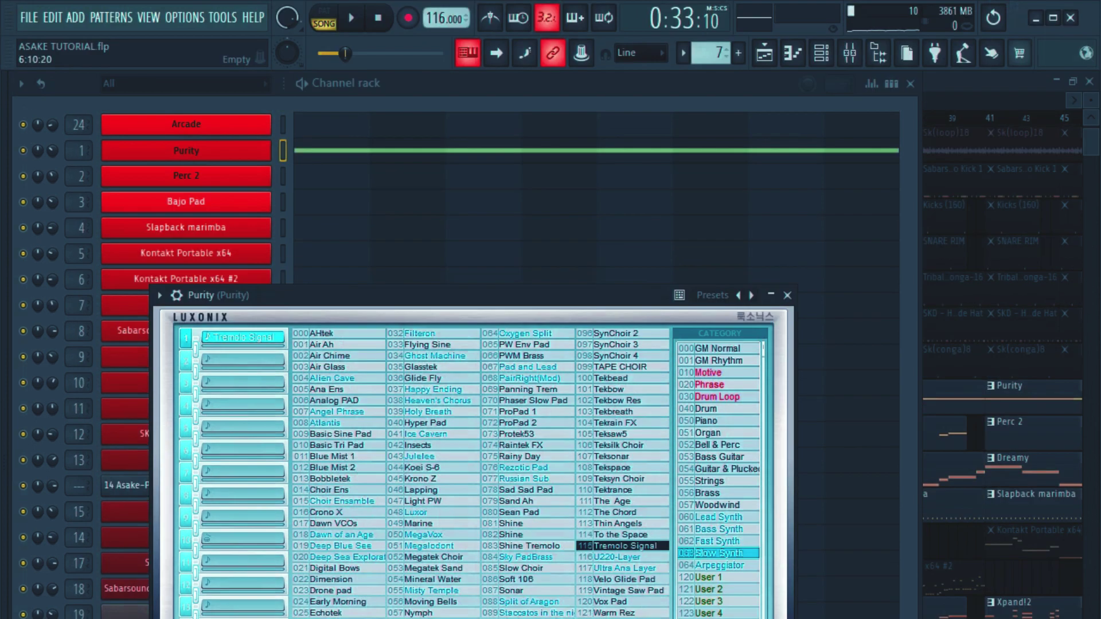
pyautogui.click(765, 52)
# Play the arrangement with Tracks 9 to 12 and 15 active, and stop playback
pyautogui.press('space')
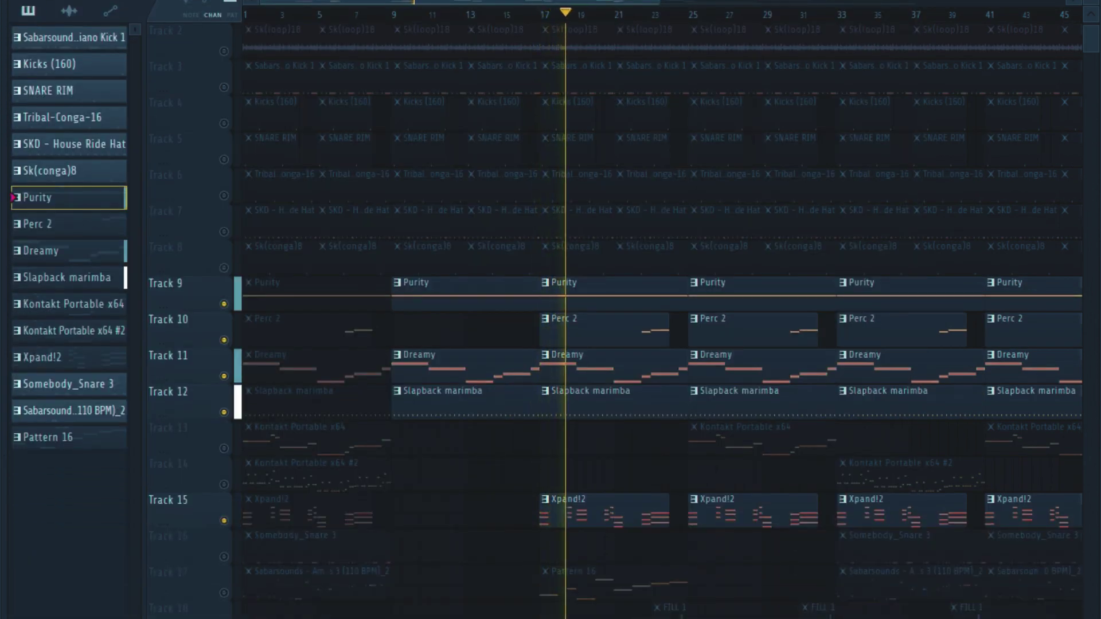
pyautogui.scroll(-1, 659, 321)
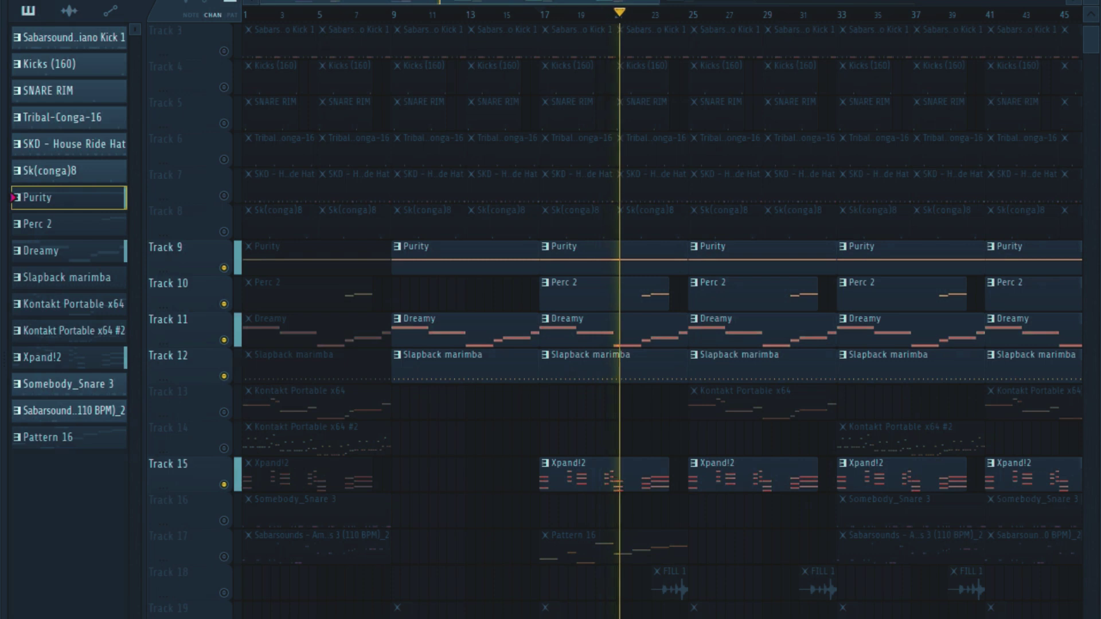
pyautogui.press('space')
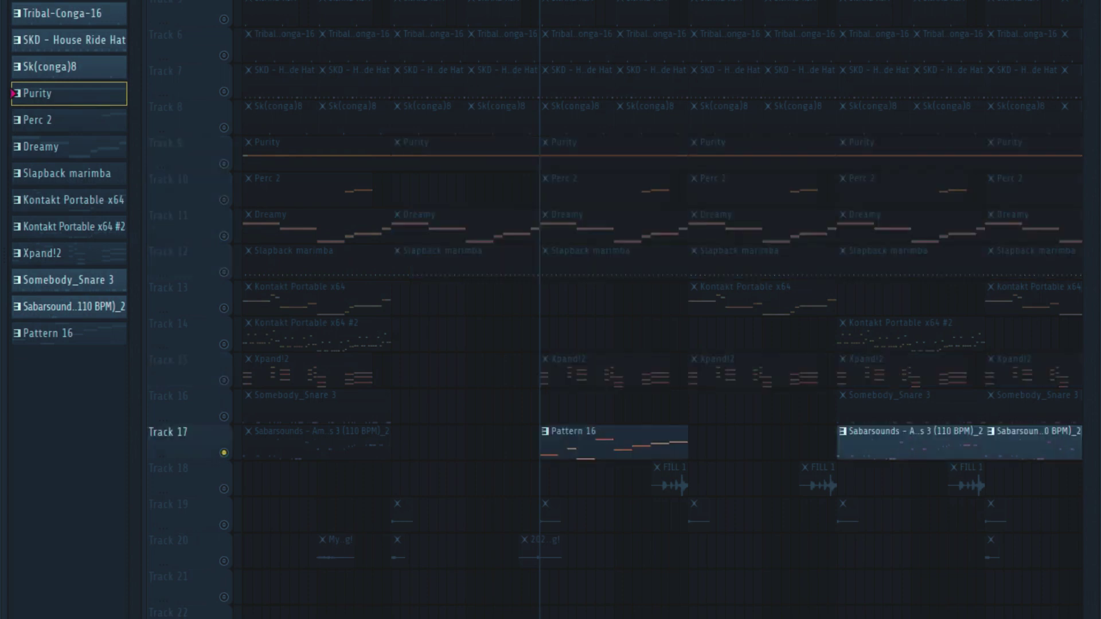
# Play Track 17 on its own, select Pattern 16, and view its Arcade channel in the channel rack
pyautogui.press('space')
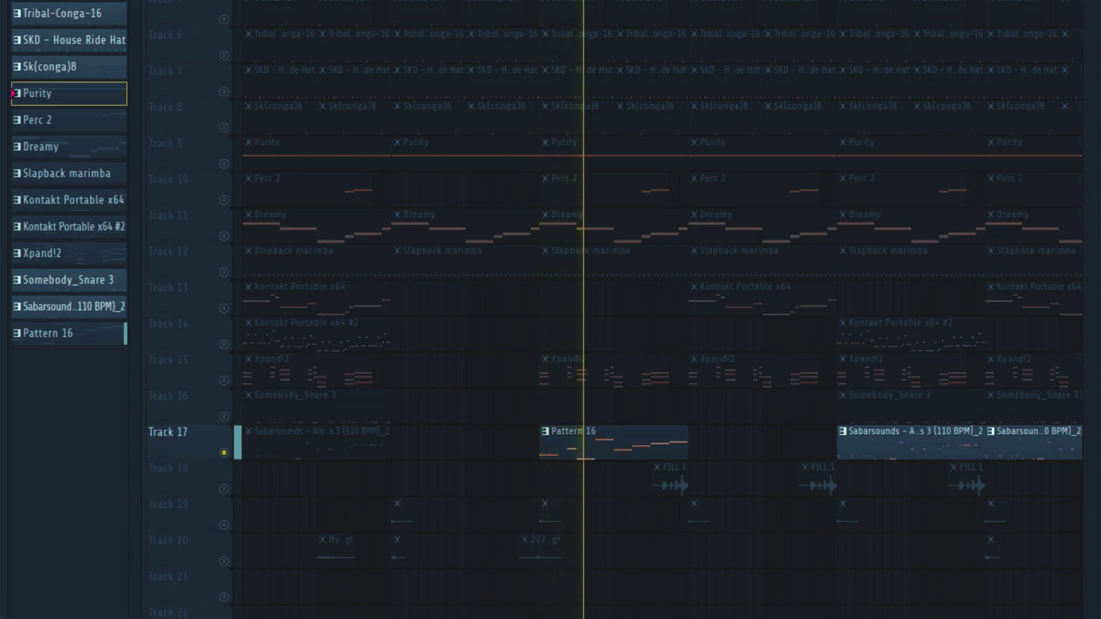
pyautogui.click(596, 409)
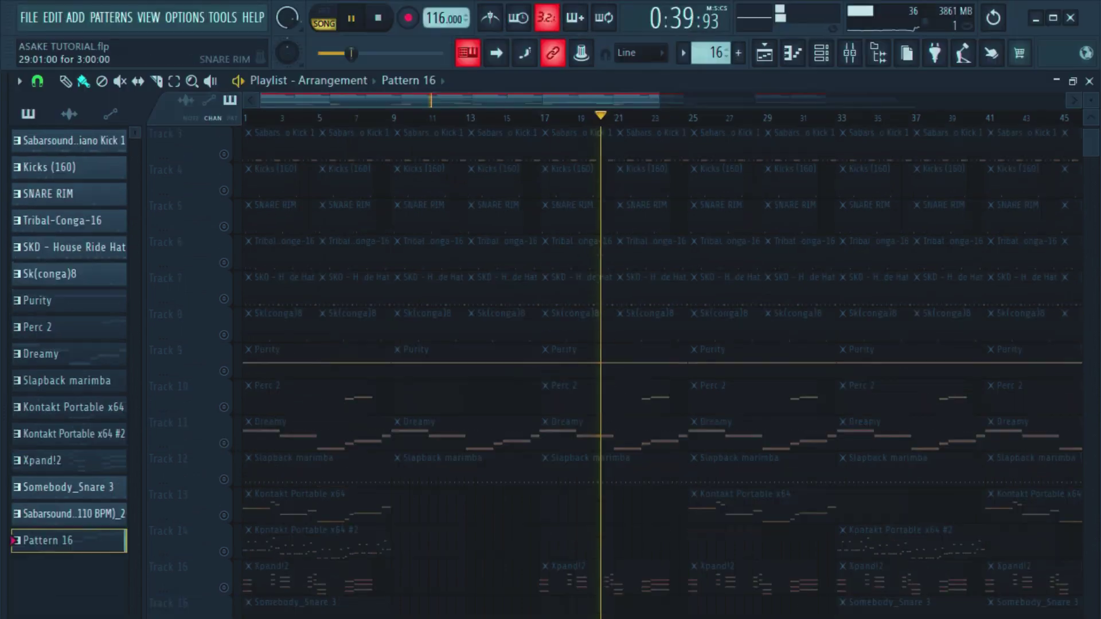
pyautogui.press('F6')
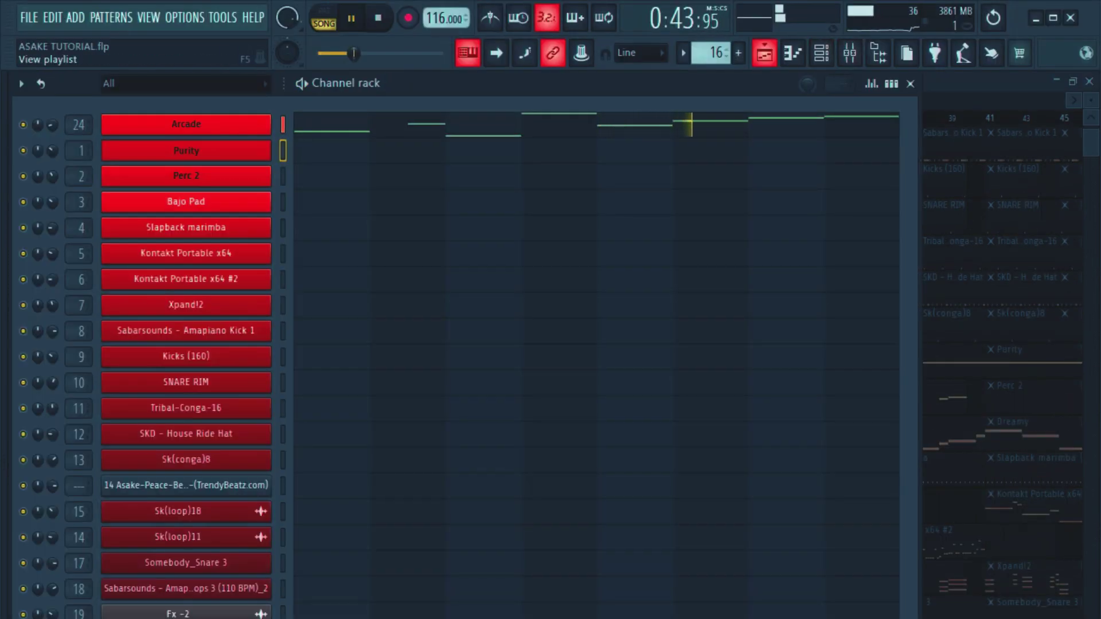
pyautogui.press('F6')
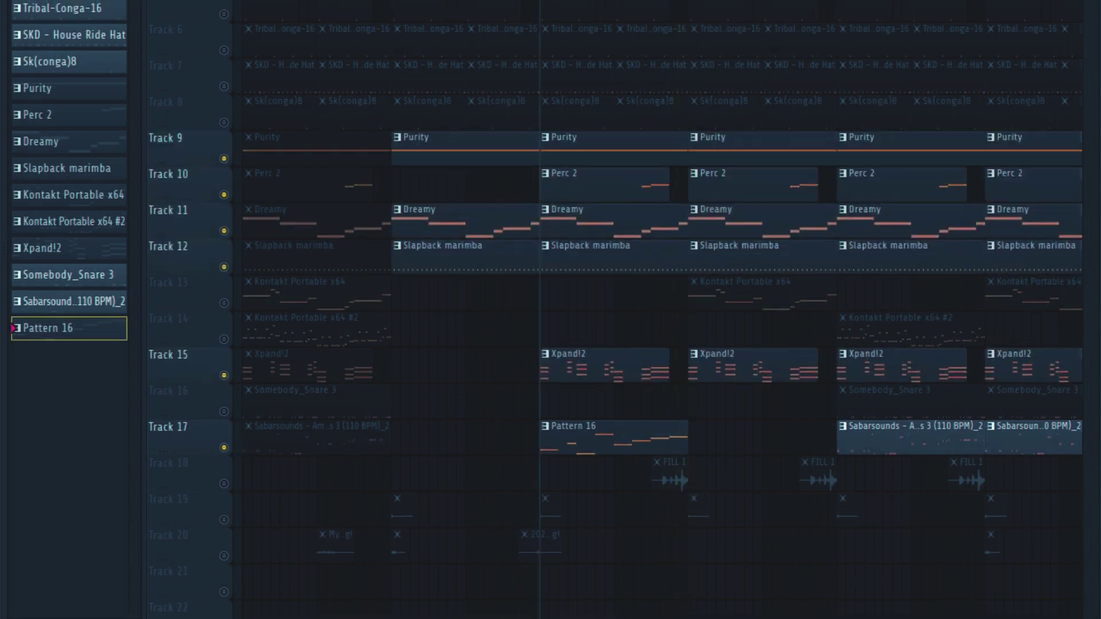
# Listen to the arrangement while reviewing the Arcade notes in the piano roll, and return to the playlist
pyautogui.press('space')
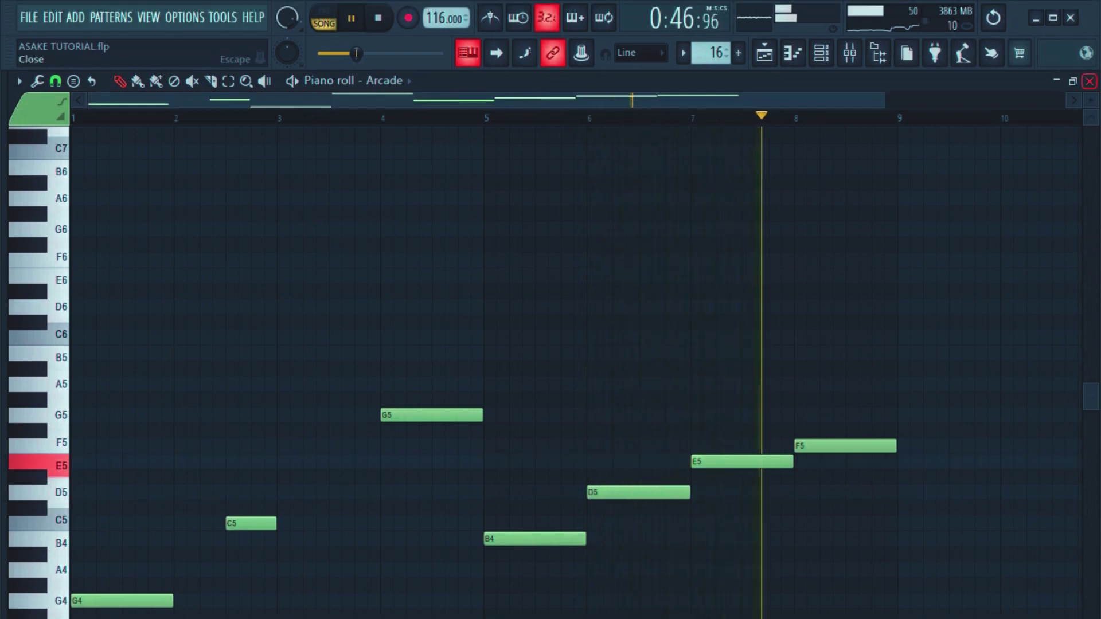
pyautogui.click(1090, 81)
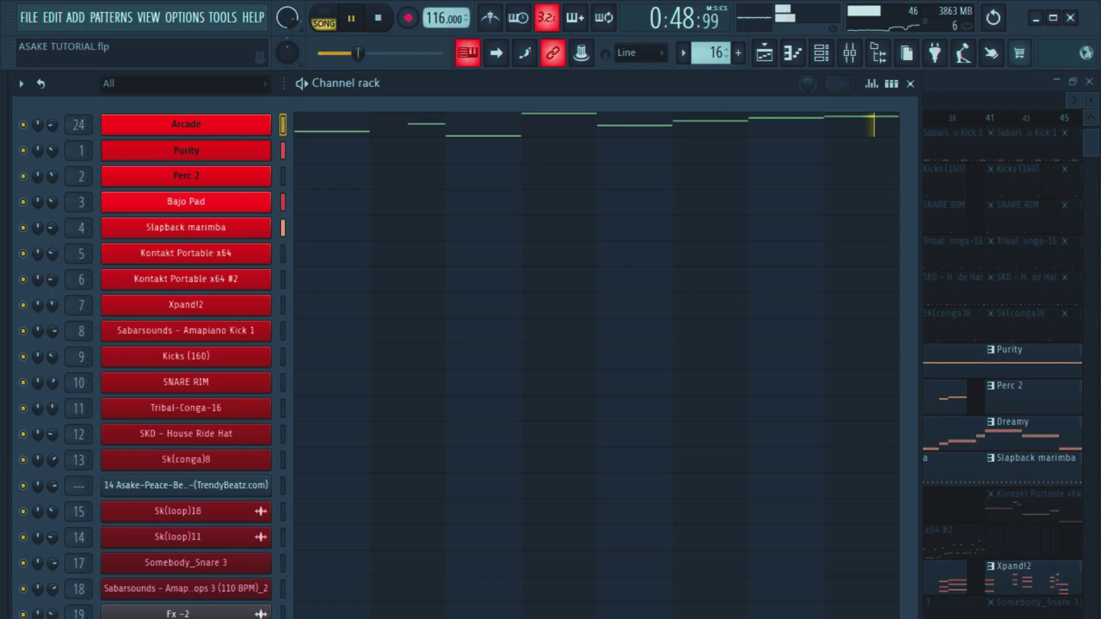
pyautogui.press('F6')
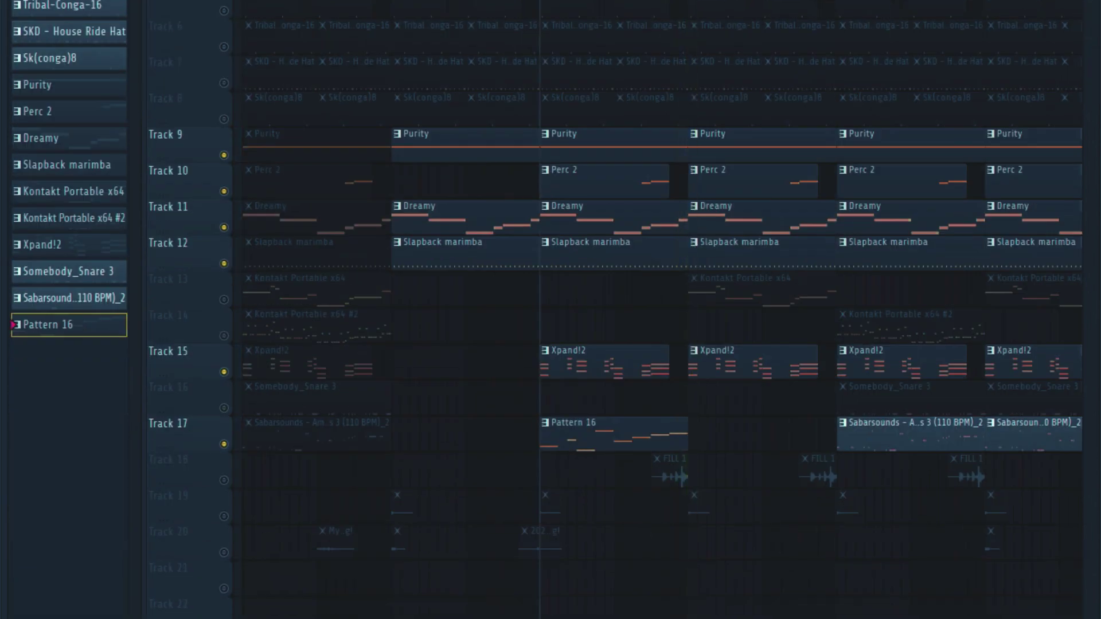
# Select the Kontakt Portable x64 pattern beginning at bar 25 and show its channel in the channel rack
pyautogui.scroll(1, 659, 321)
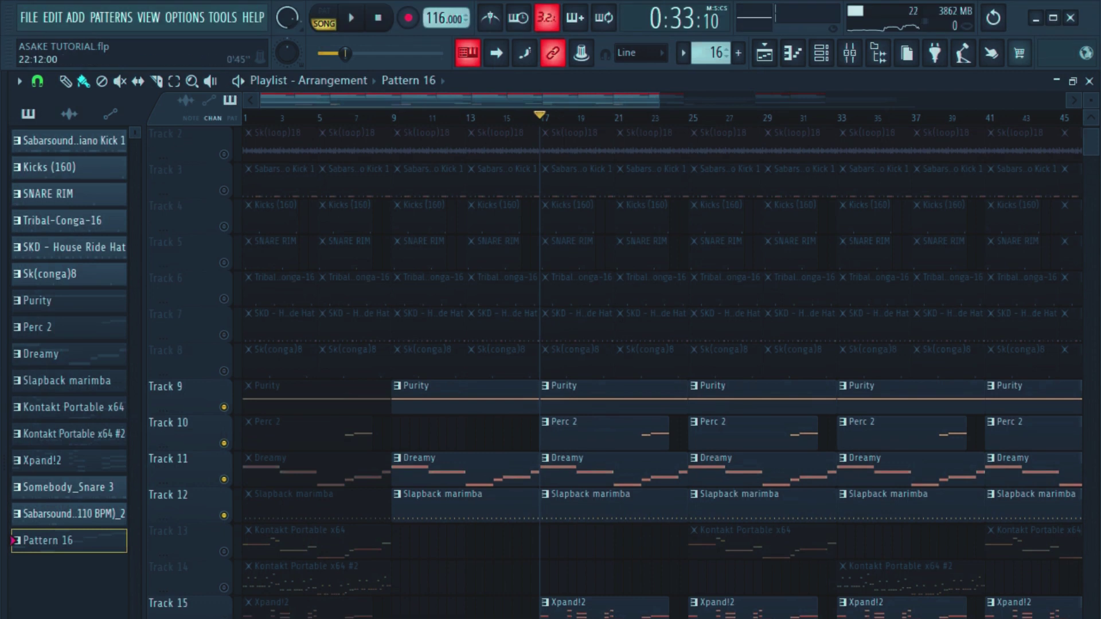
pyautogui.moveTo(460, 101); pyautogui.dragTo(540, 100)
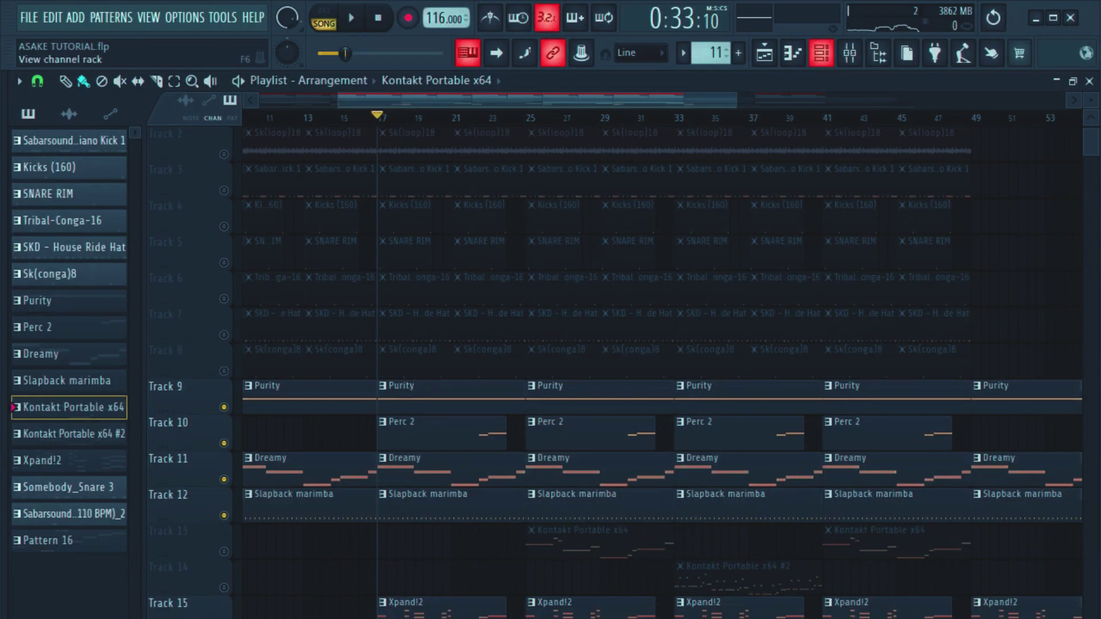
pyautogui.click(822, 53)
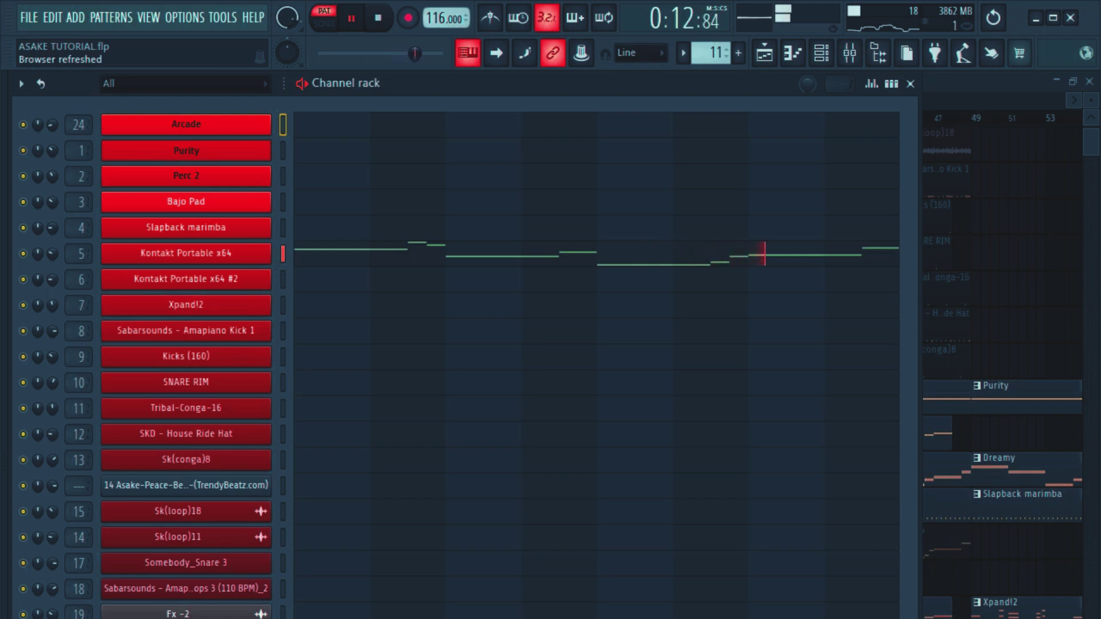
# Return to the playlist and play from bar 25, muting the remaining drum tracks and Tracks 16 to 19
pyautogui.press('F5')
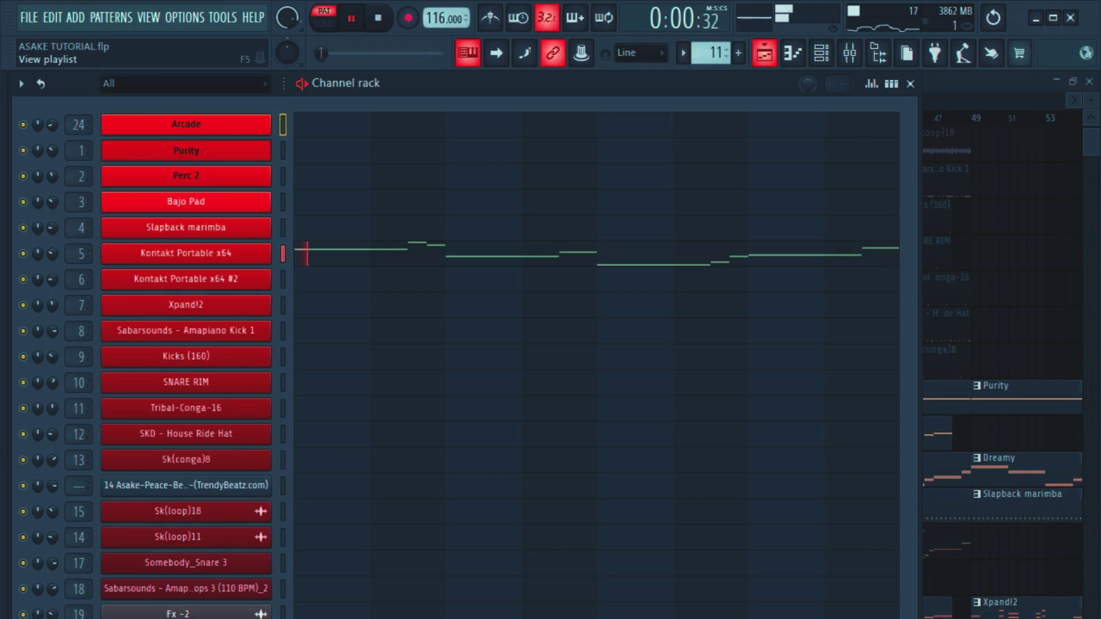
pyautogui.press('F5')
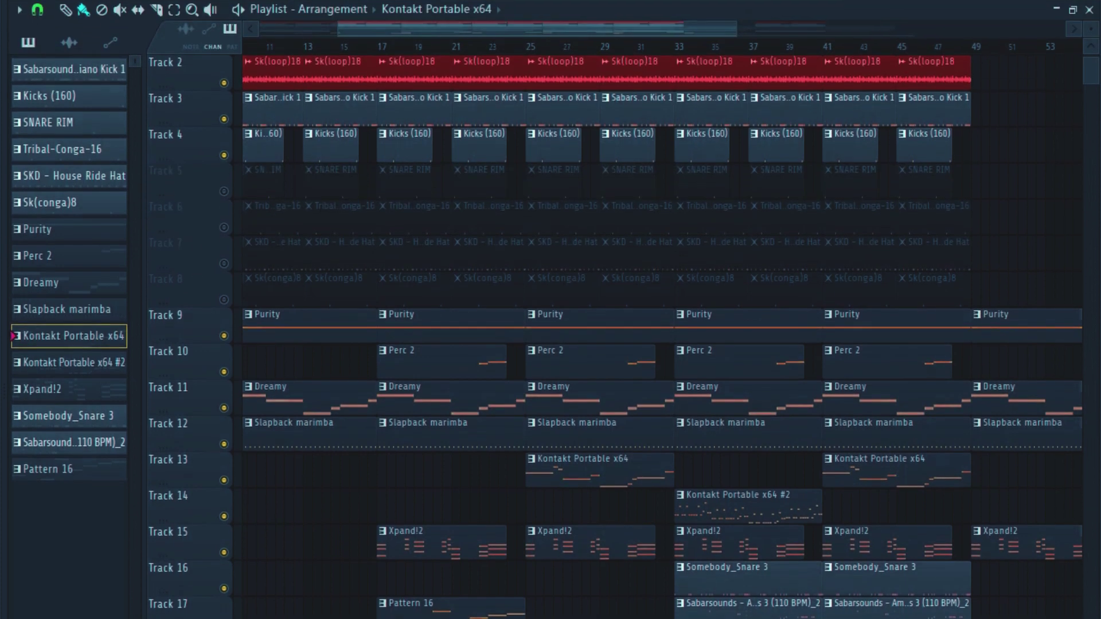
pyautogui.click(224, 155)
pyautogui.click(223, 119)
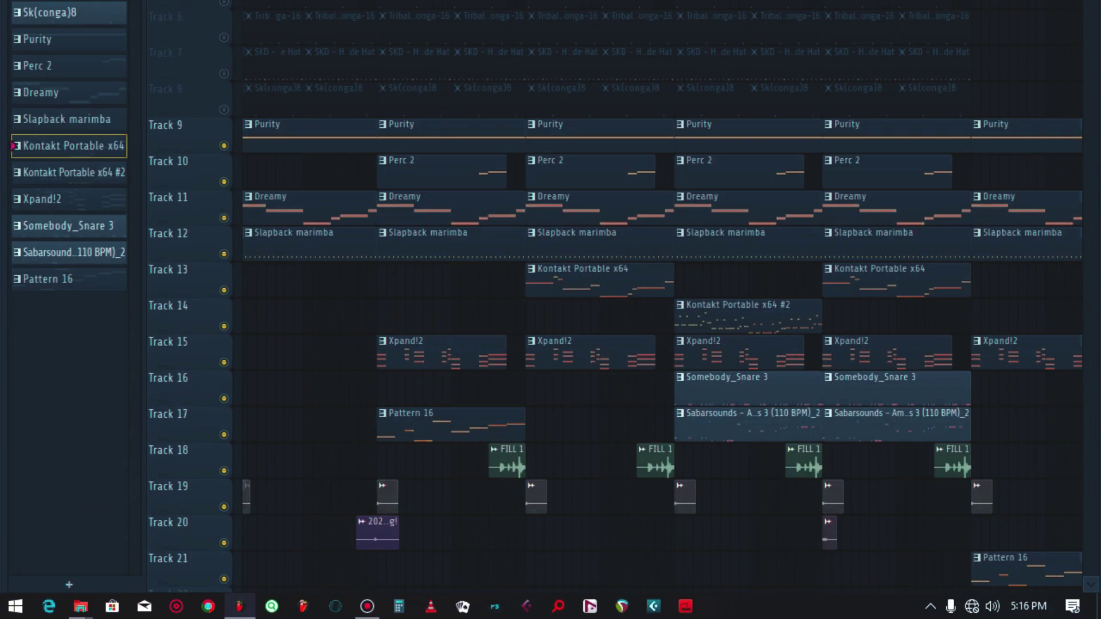
pyautogui.click(224, 470)
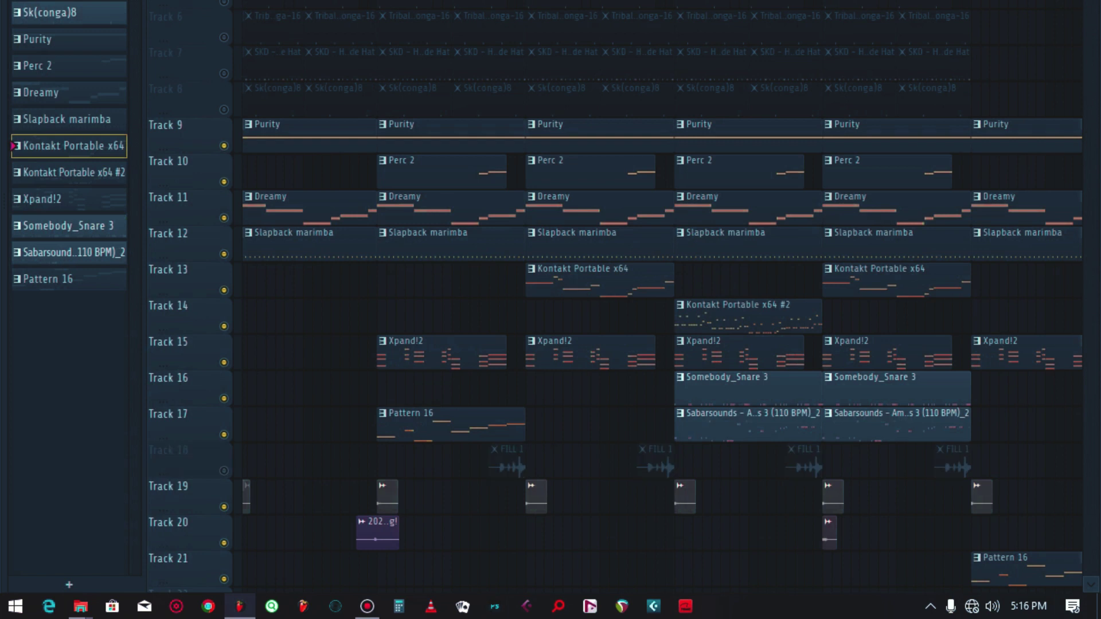
pyautogui.click(223, 506)
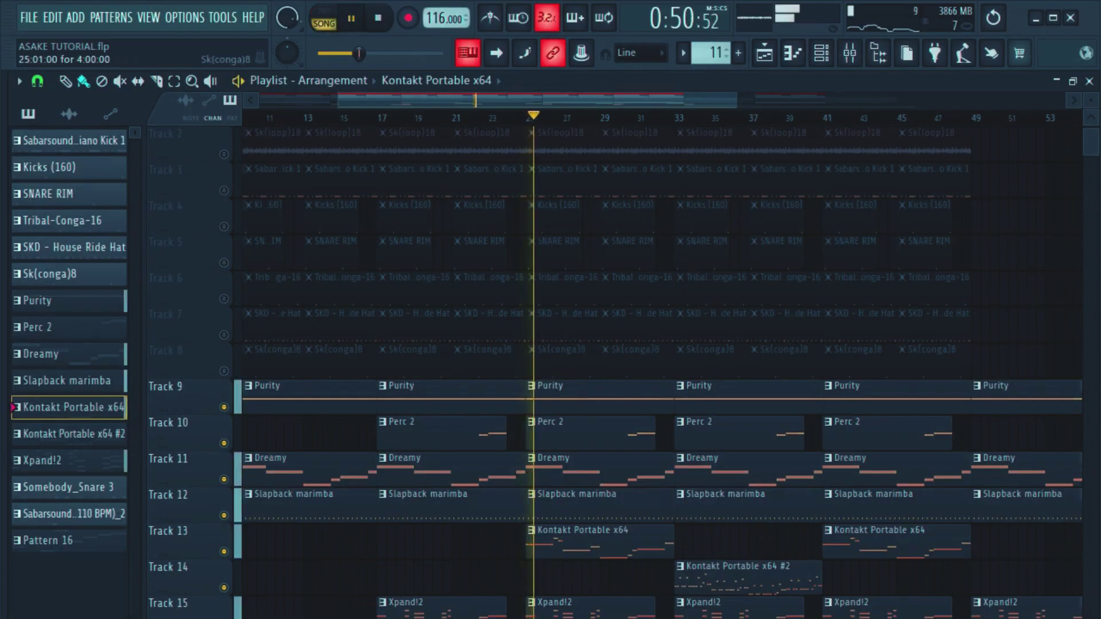
pyautogui.scroll(1, 660, 372)
pyautogui.click(223, 151)
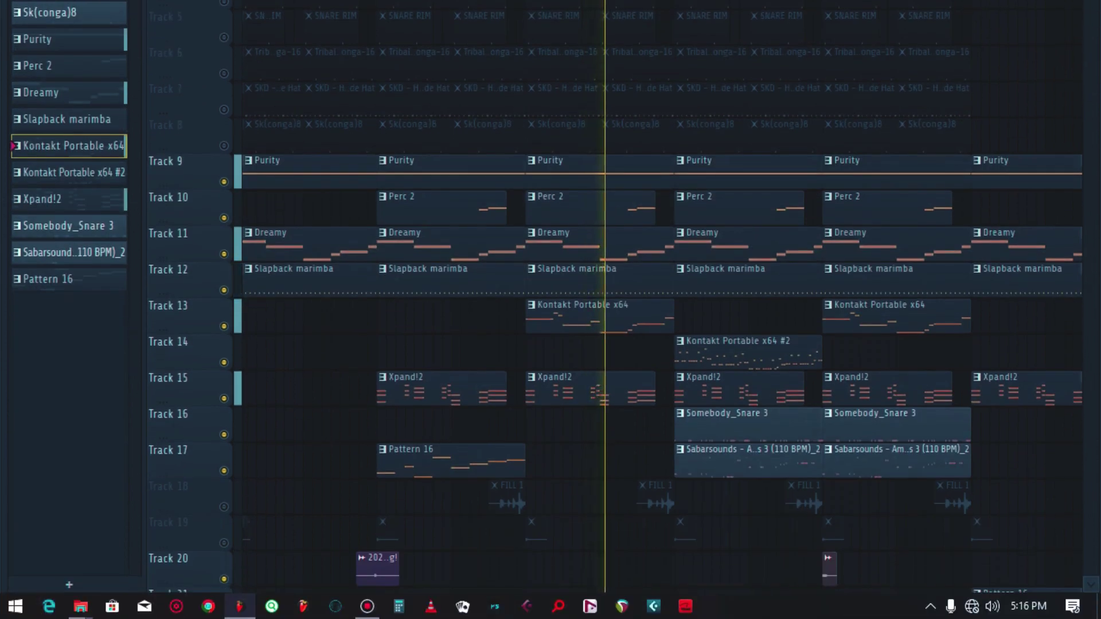
pyautogui.click(224, 470)
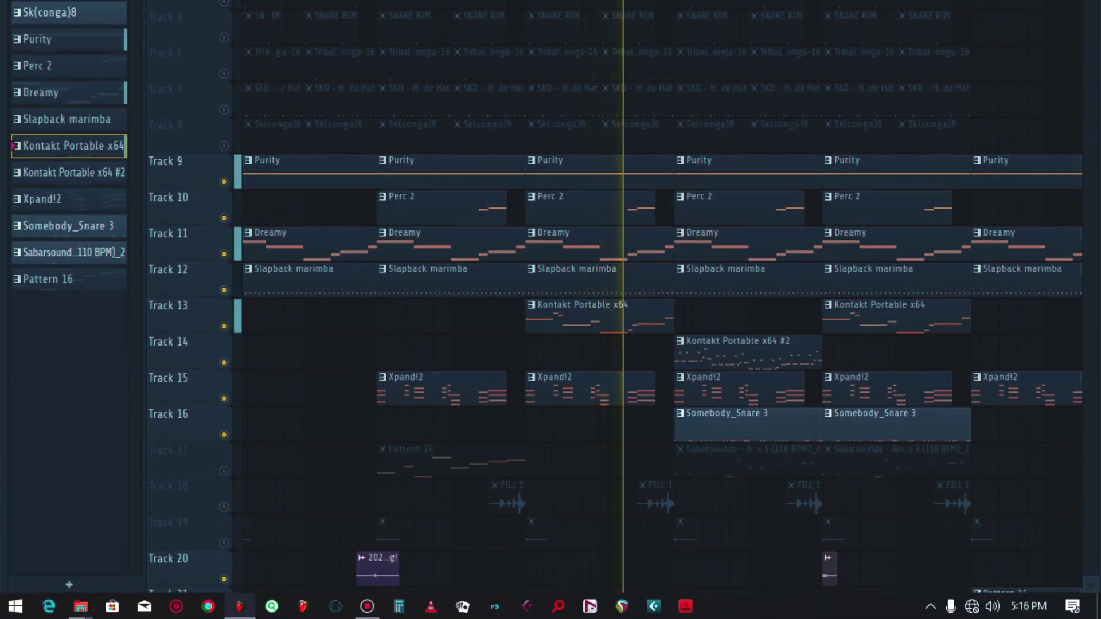
pyautogui.click(224, 435)
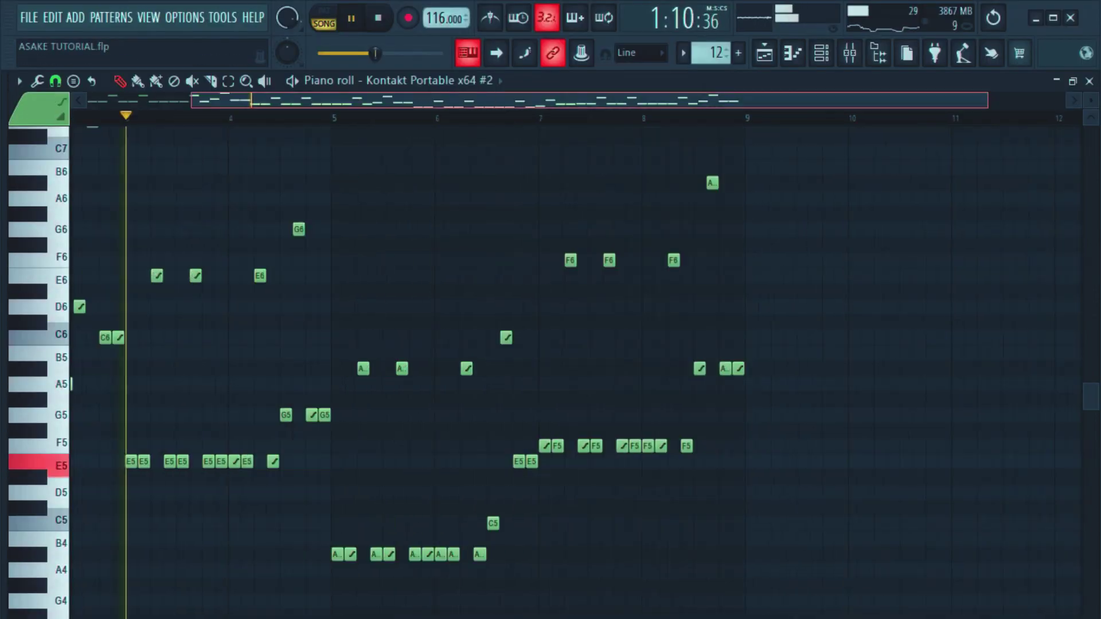
# Review the Kontakt Portable x64 #2 notes in the piano roll during playback, return to the playlist, and stop playback
pyautogui.scroll(1, 575, 340)
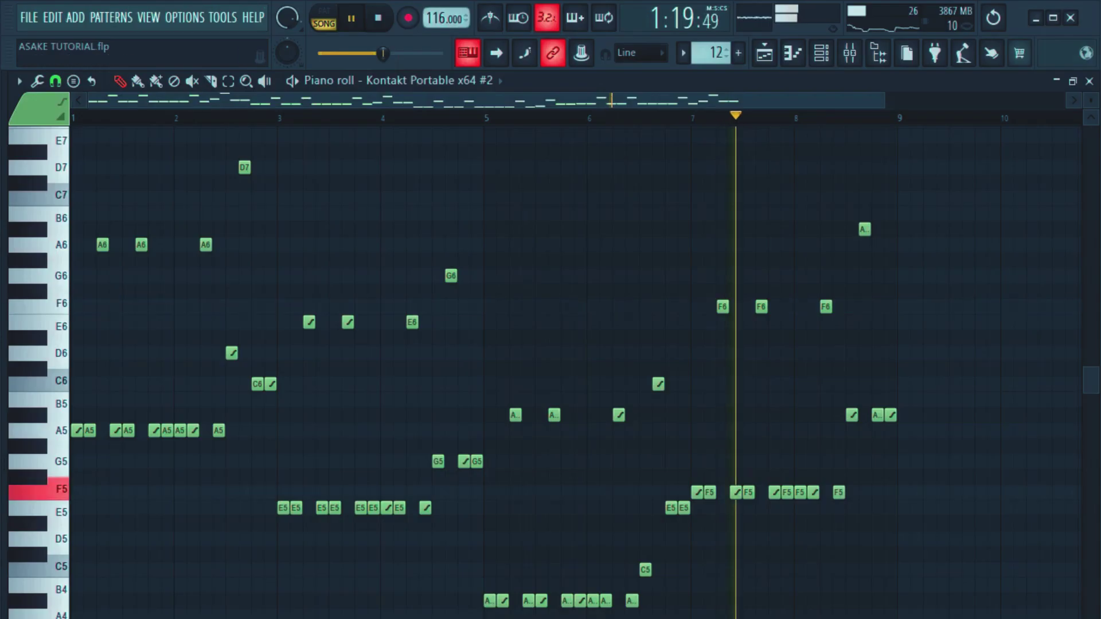
pyautogui.click(1089, 81)
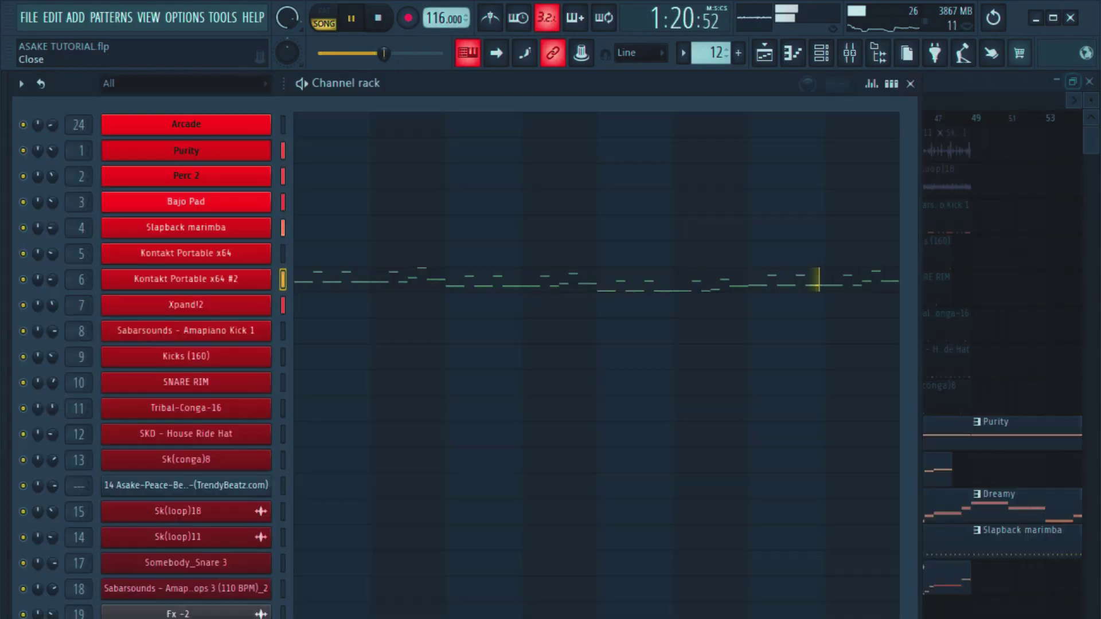
pyautogui.click(764, 52)
pyautogui.click(764, 52)
pyautogui.press('space')
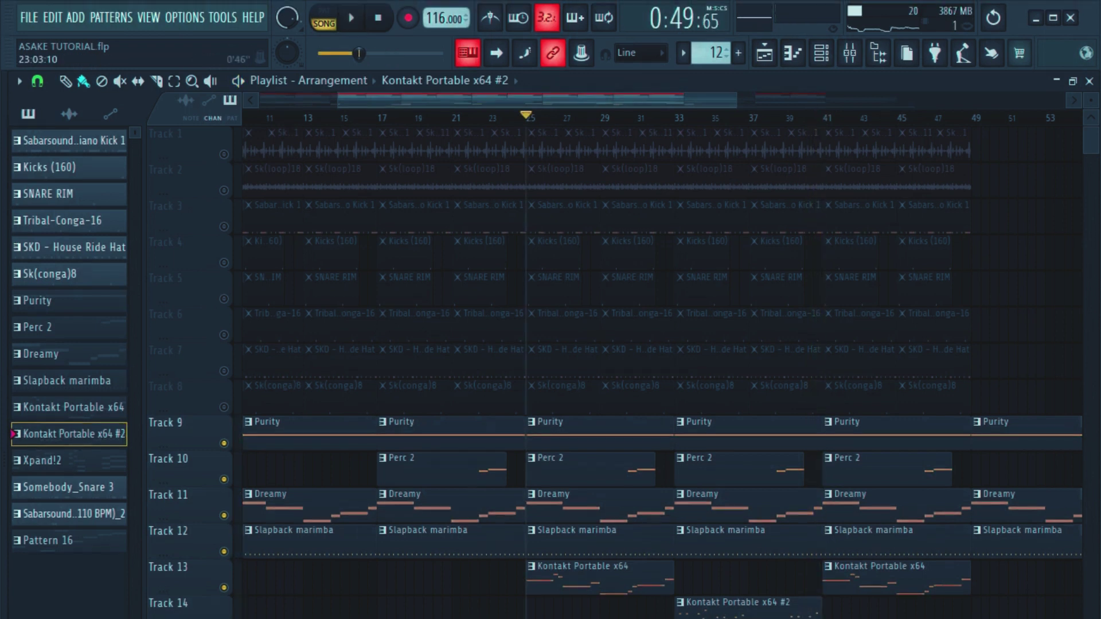
# Solo Track 1 and unmute Tracks 2 to 8 so only the drum and percussion tracks are active
pyautogui.moveTo(537, 100); pyautogui.dragTo(459, 100)
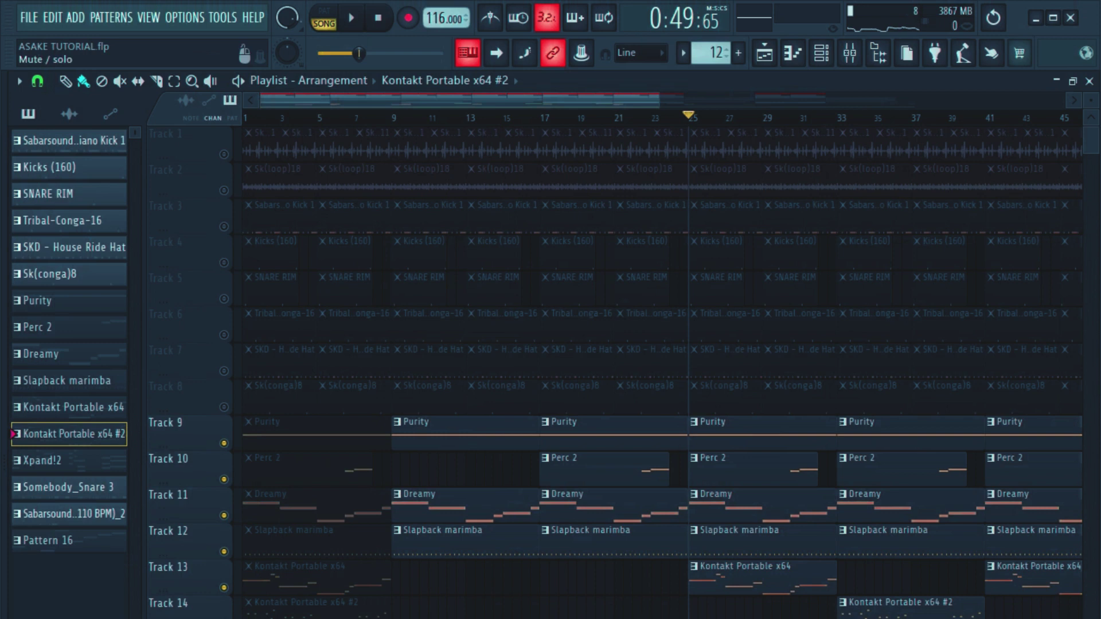
pyautogui.rightClick(224, 154)
pyautogui.click(224, 190)
pyautogui.click(223, 227)
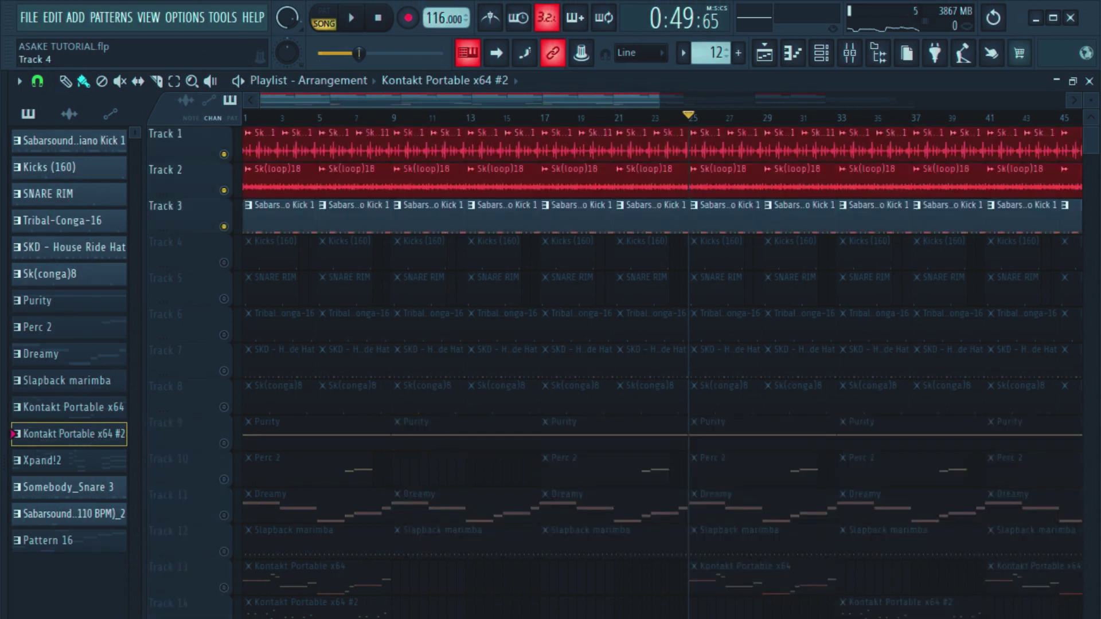
pyautogui.click(224, 263)
pyautogui.click(224, 299)
pyautogui.click(224, 335)
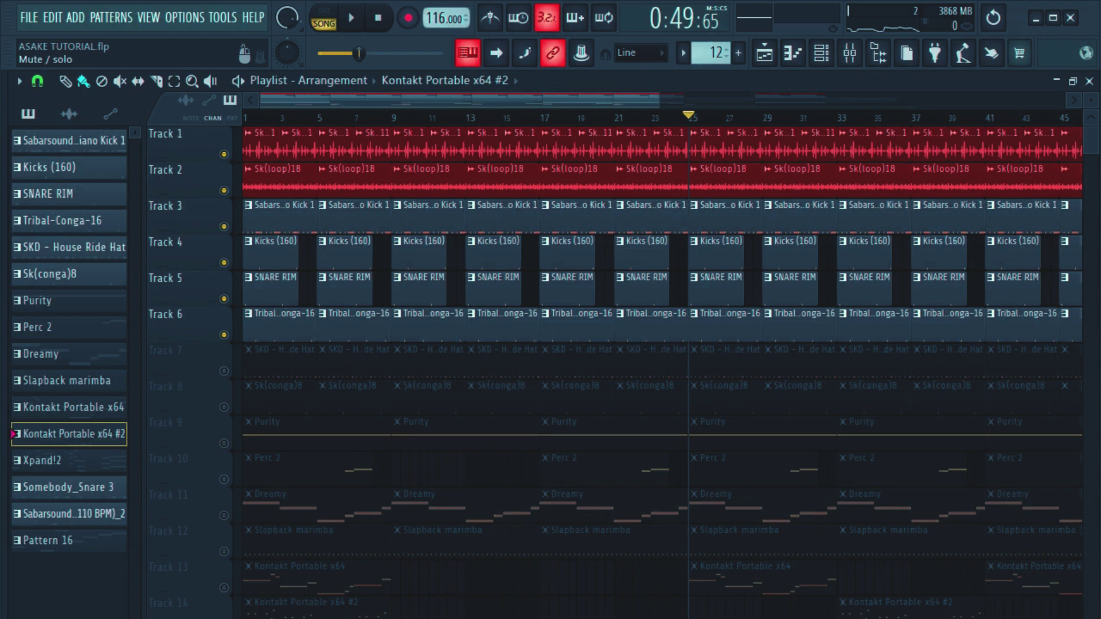
pyautogui.click(223, 371)
pyautogui.click(224, 407)
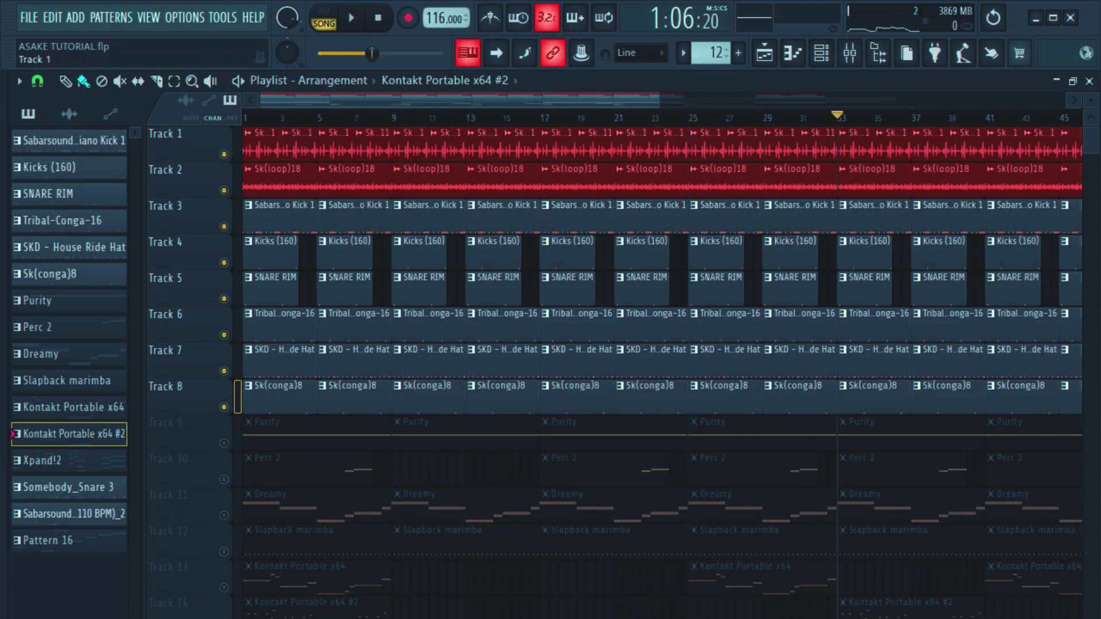
# Solo Track 1 and play from bar 33, adding Track 2 and Track 3 in turn to hear each layer
pyautogui.rightClick(223, 155)
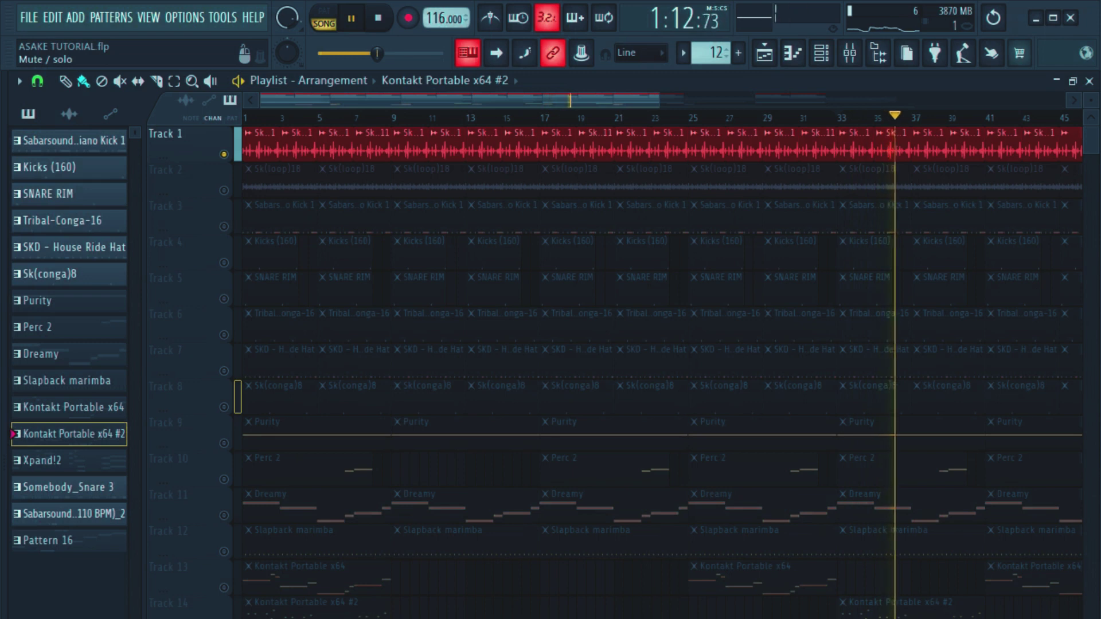
pyautogui.click(224, 190)
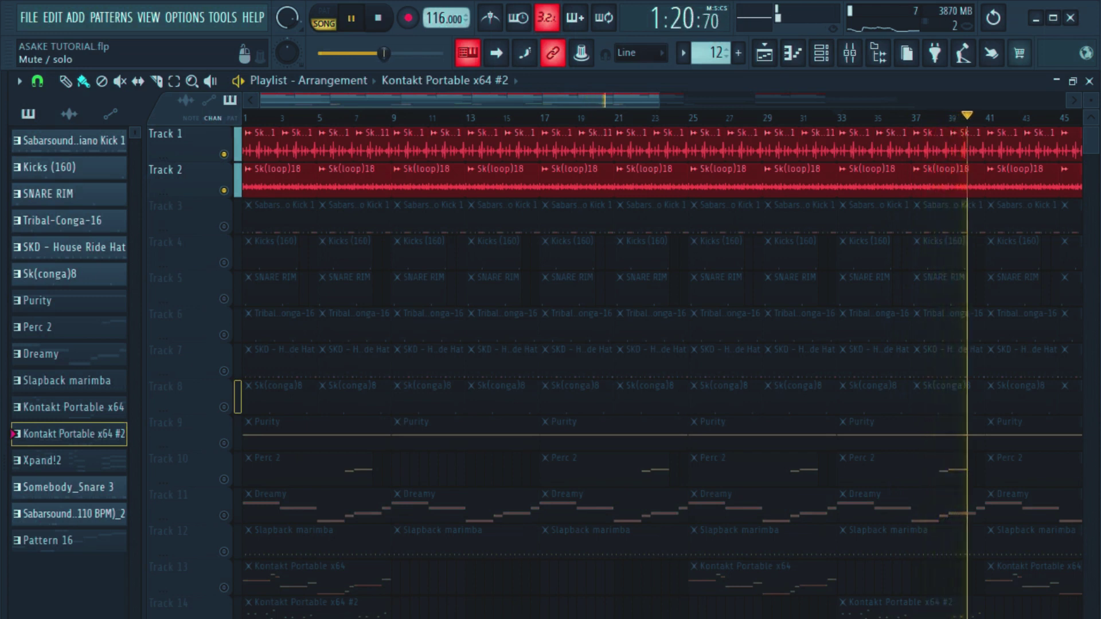
pyautogui.press('space')
pyautogui.click(223, 227)
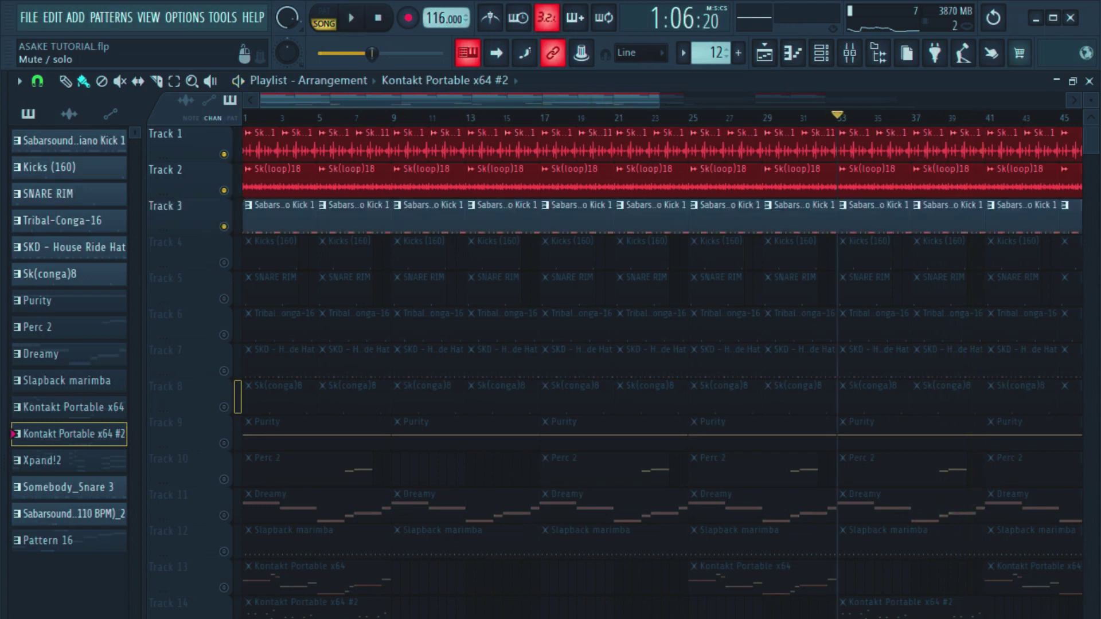
pyautogui.press('space')
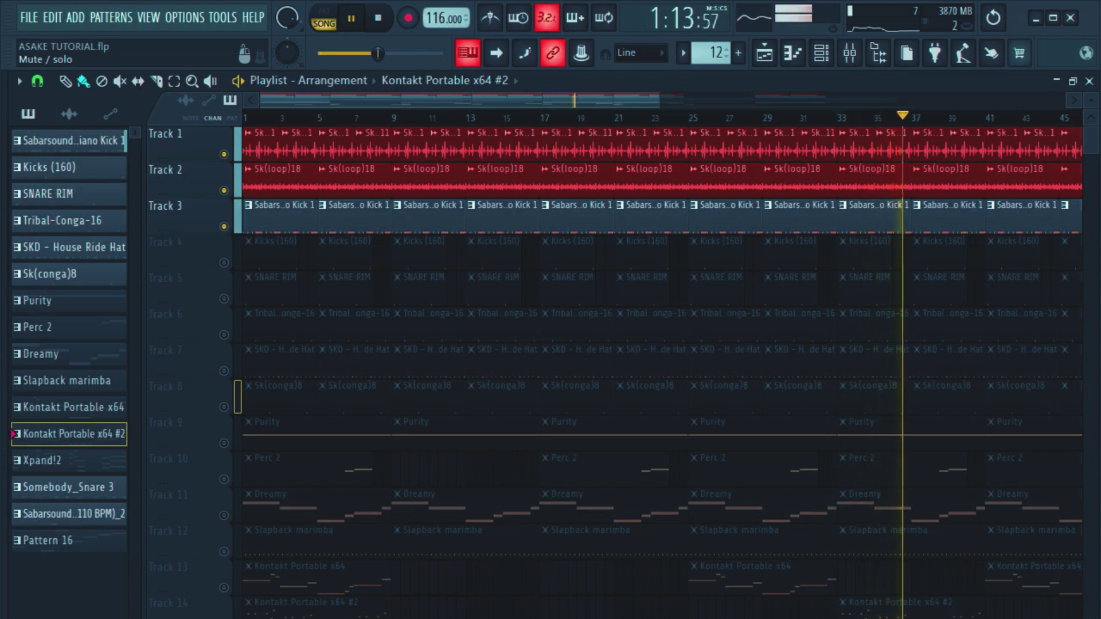
pyautogui.press('space')
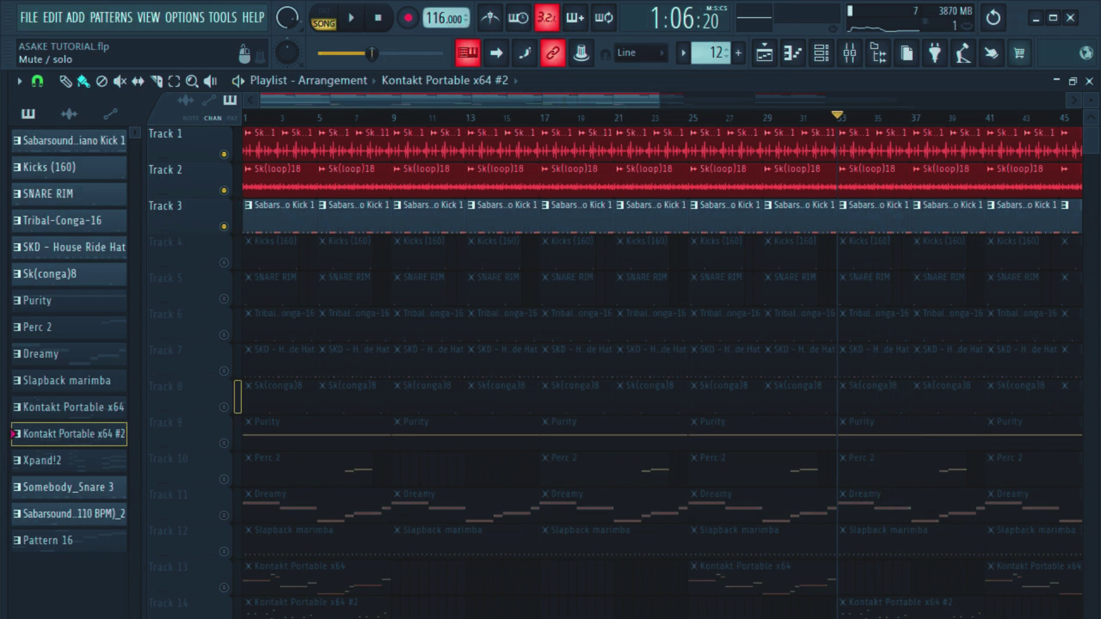
# Unmute the Kicks (160) track and play it with the loops, solo it, and stop playback
pyautogui.click(224, 263)
pyautogui.press('space')
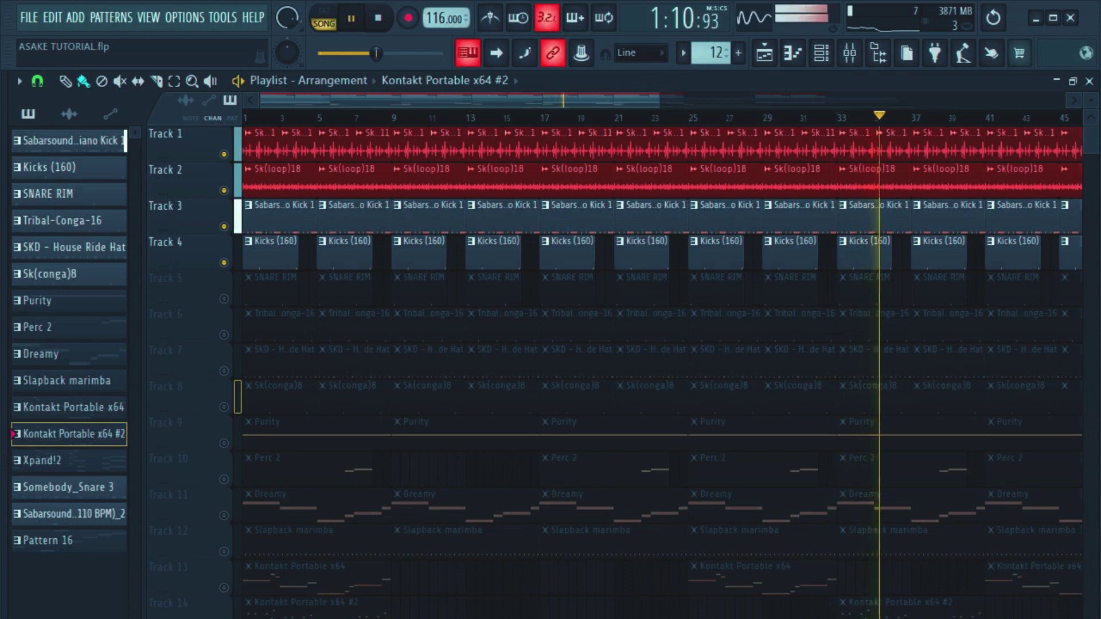
pyautogui.rightClick(224, 263)
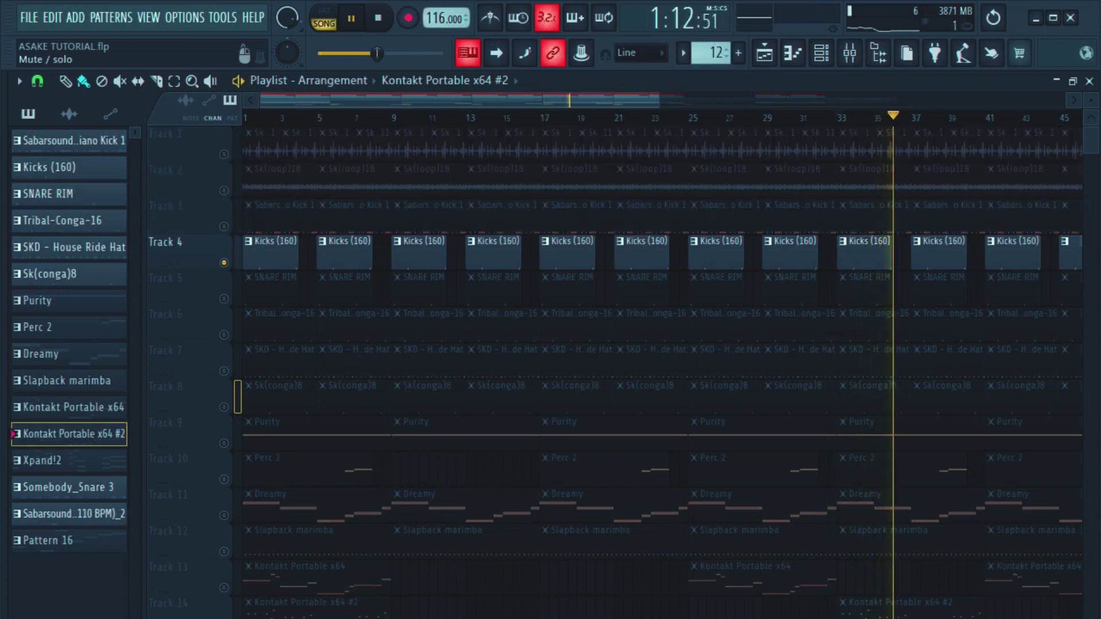
pyautogui.press('space')
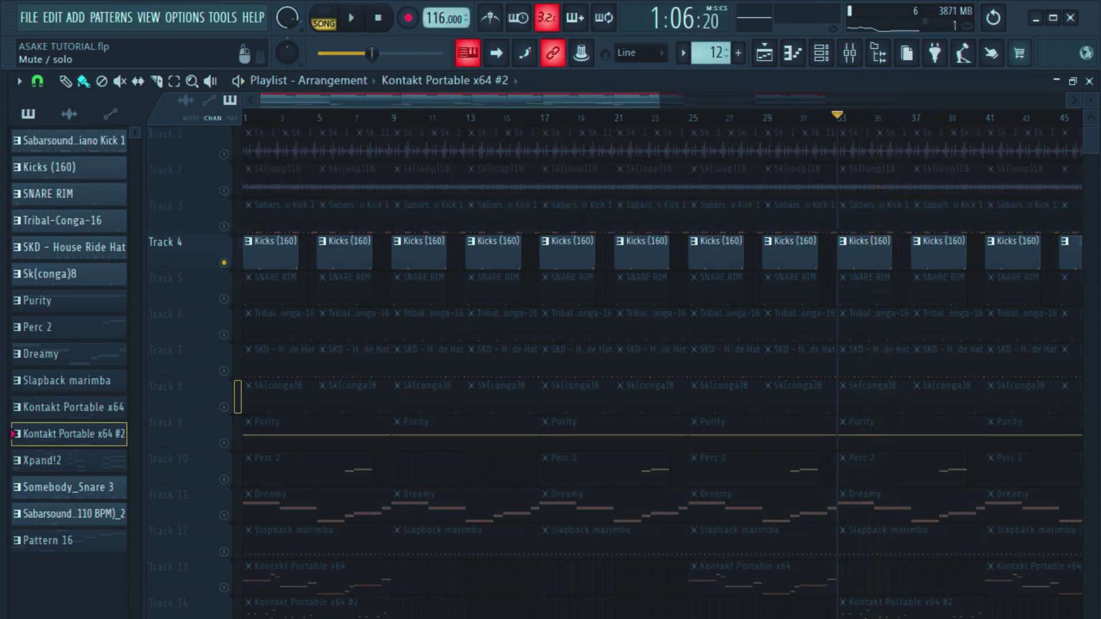
# Unmute Tracks 1 to 3 alongside the kicks, add the SNARE RIM track during playback, and stop
pyautogui.click(224, 227)
pyautogui.click(224, 191)
pyautogui.press('space')
pyautogui.click(224, 154)
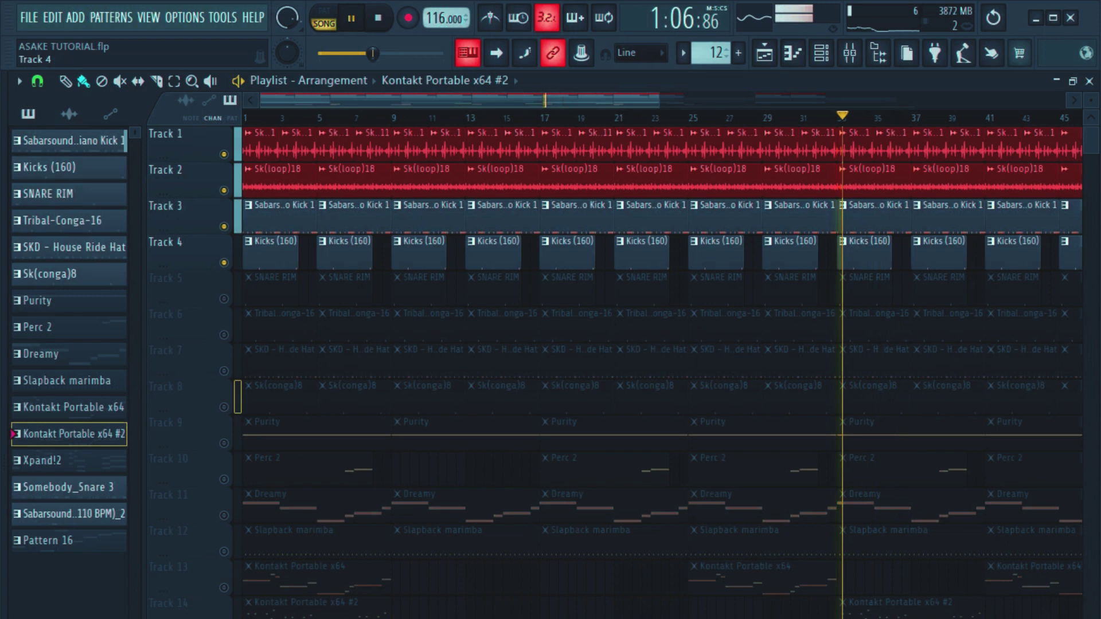
pyautogui.click(224, 299)
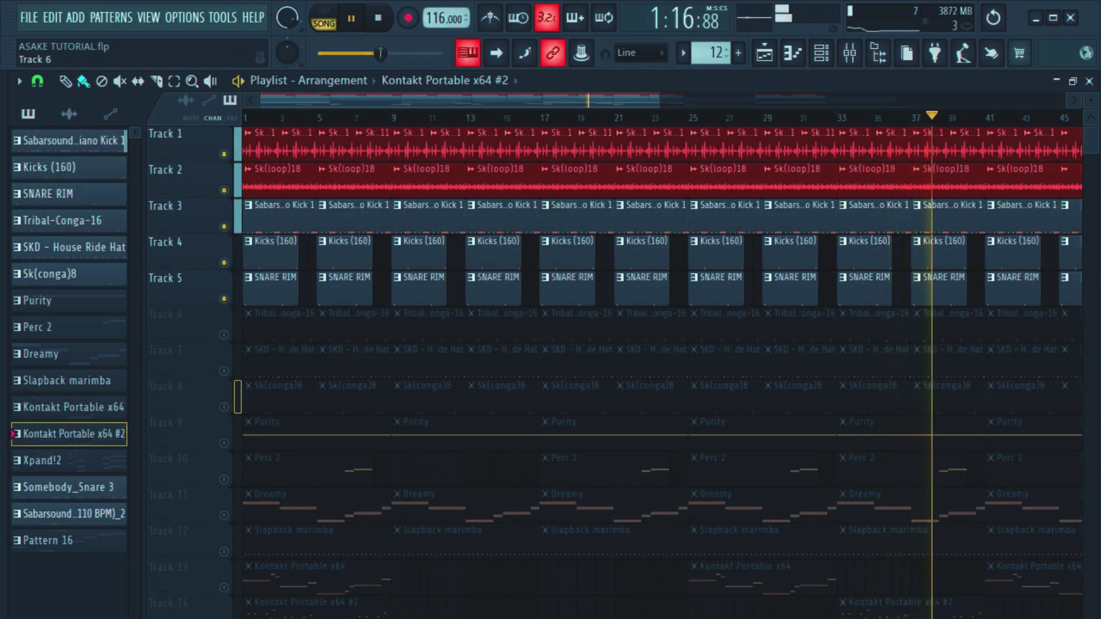
pyautogui.press('space')
# Unmute Tracks 6, 7, and 8 one at a time, playing the drum layers from bar 33 after each addition
pyautogui.click(224, 335)
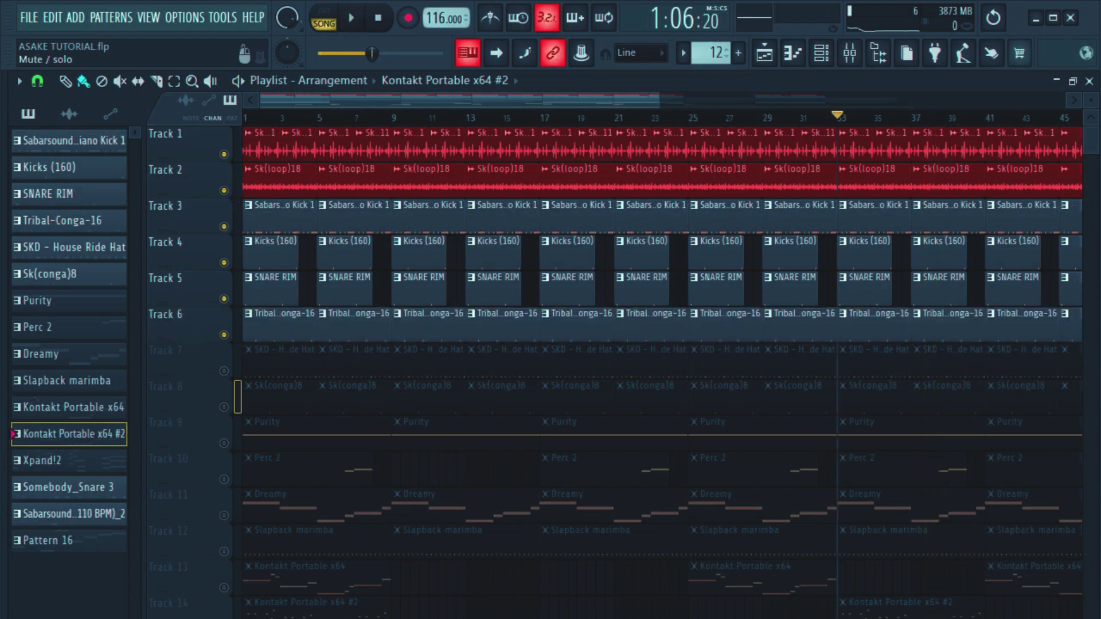
pyautogui.press('space')
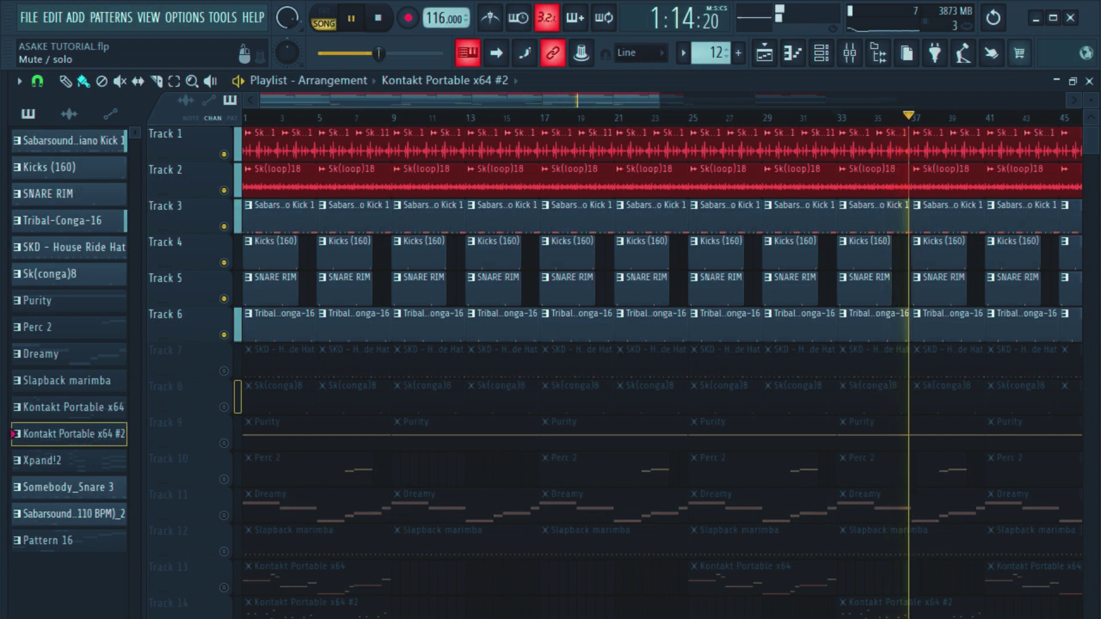
pyautogui.press('space')
pyautogui.click(223, 371)
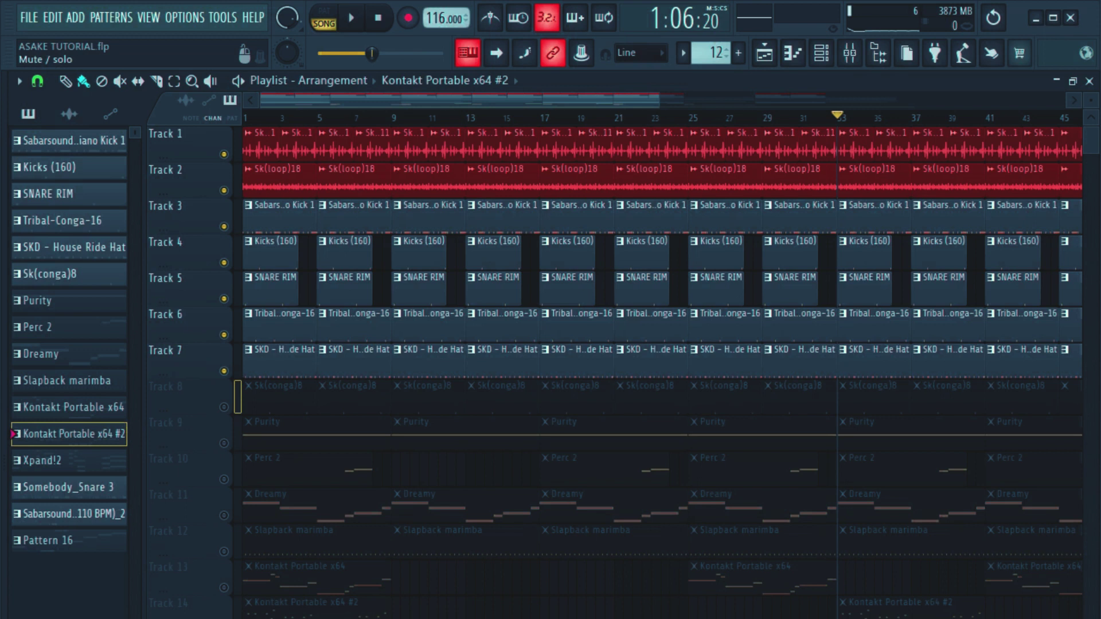
pyautogui.press('space')
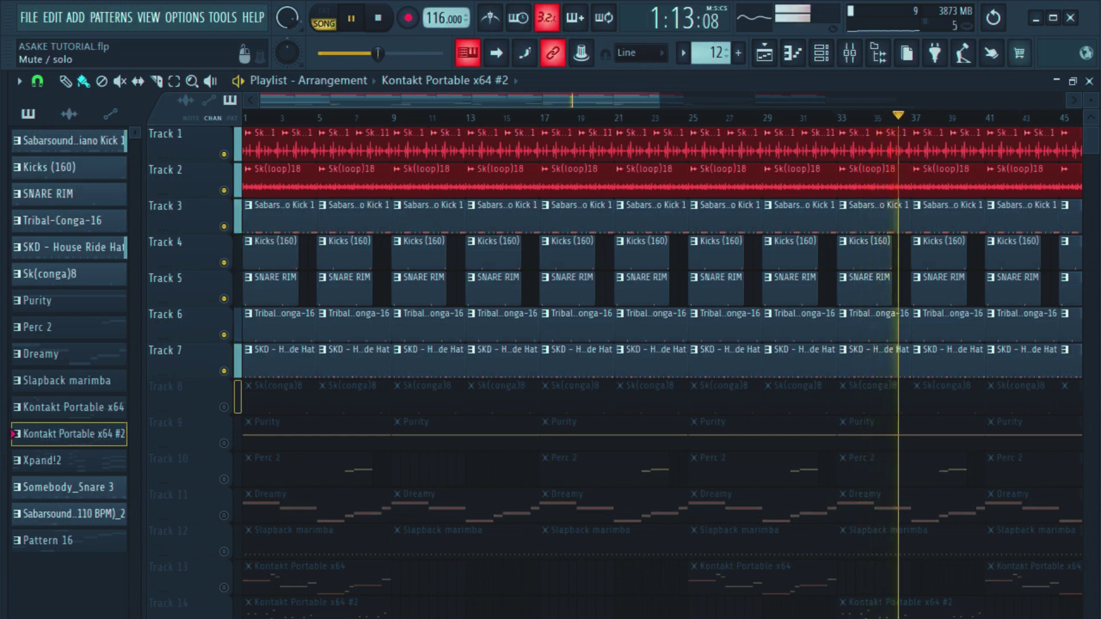
pyautogui.press('space')
pyautogui.click(223, 406)
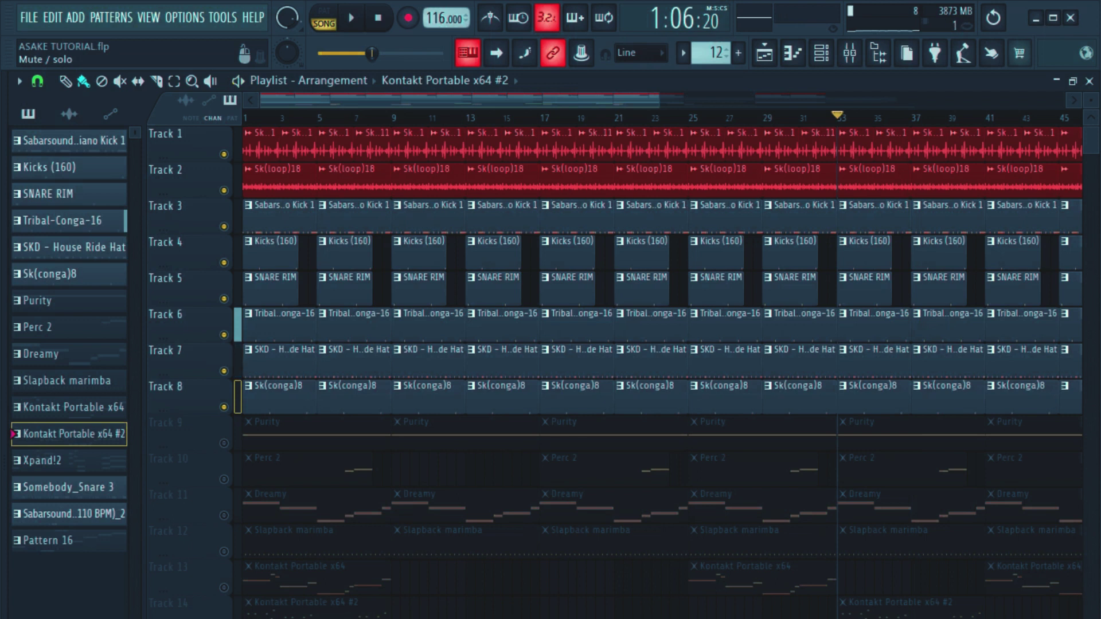
pyautogui.press('space')
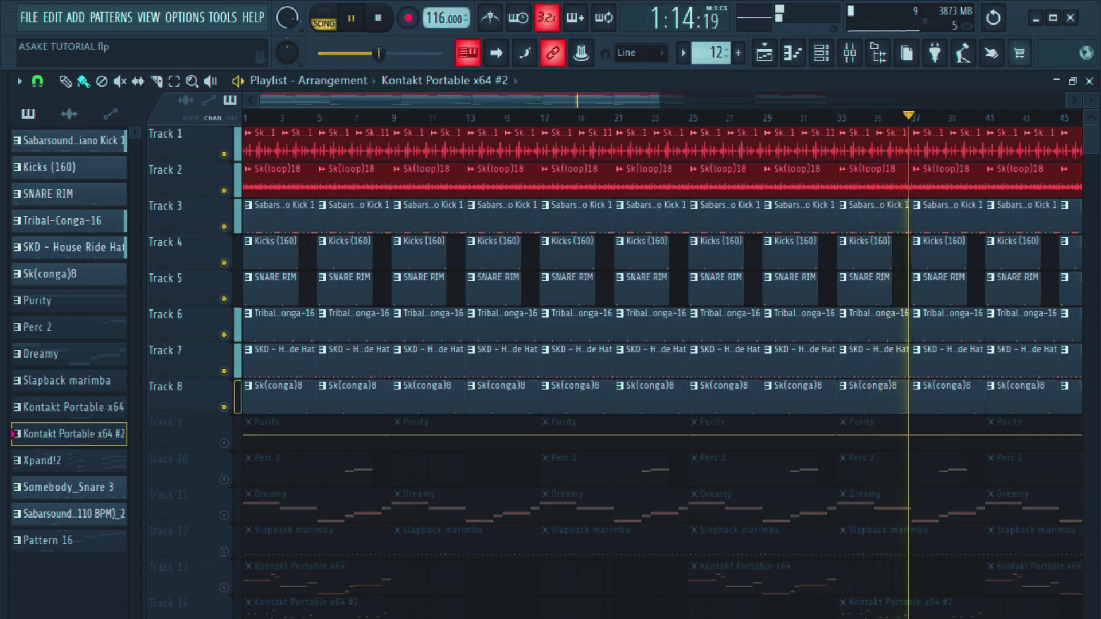
pyautogui.press('space')
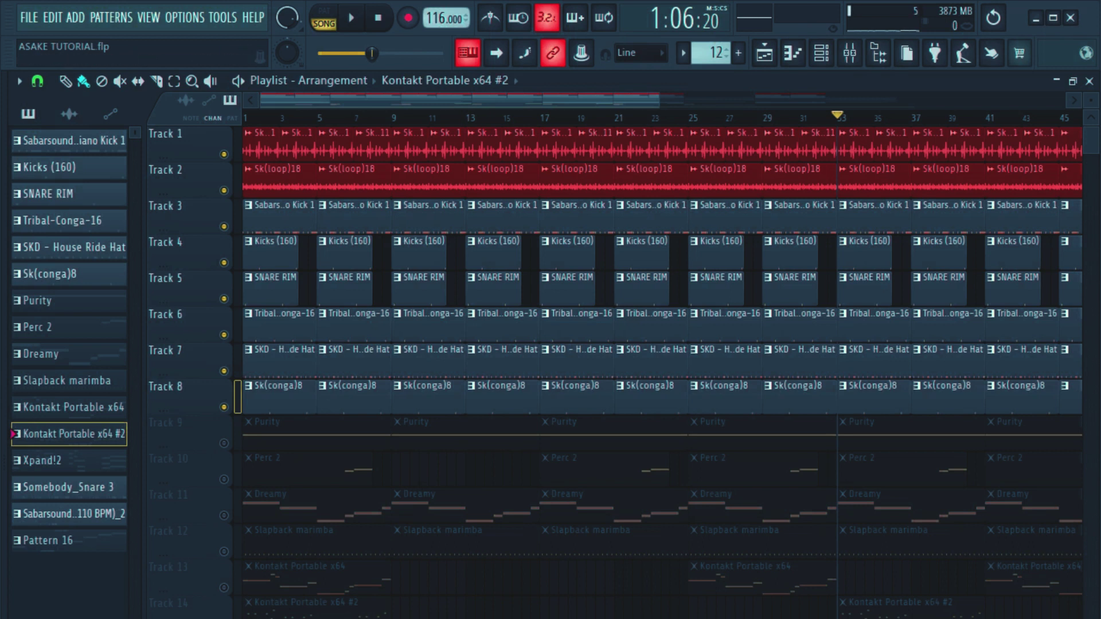
# Solo Track 17 and show the Sabarsounds - Amapiano - Log Loops 3 (110 BPM)_2 pattern's notes in the piano roll
pyautogui.hscroll(3, 662, 367)
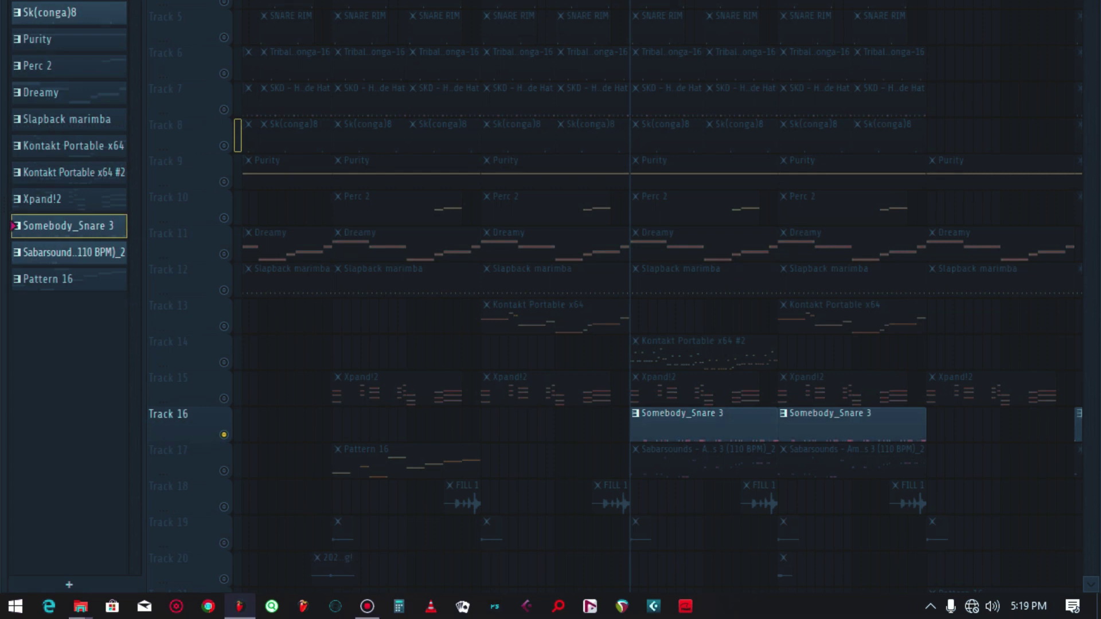
pyautogui.rightClick(224, 470)
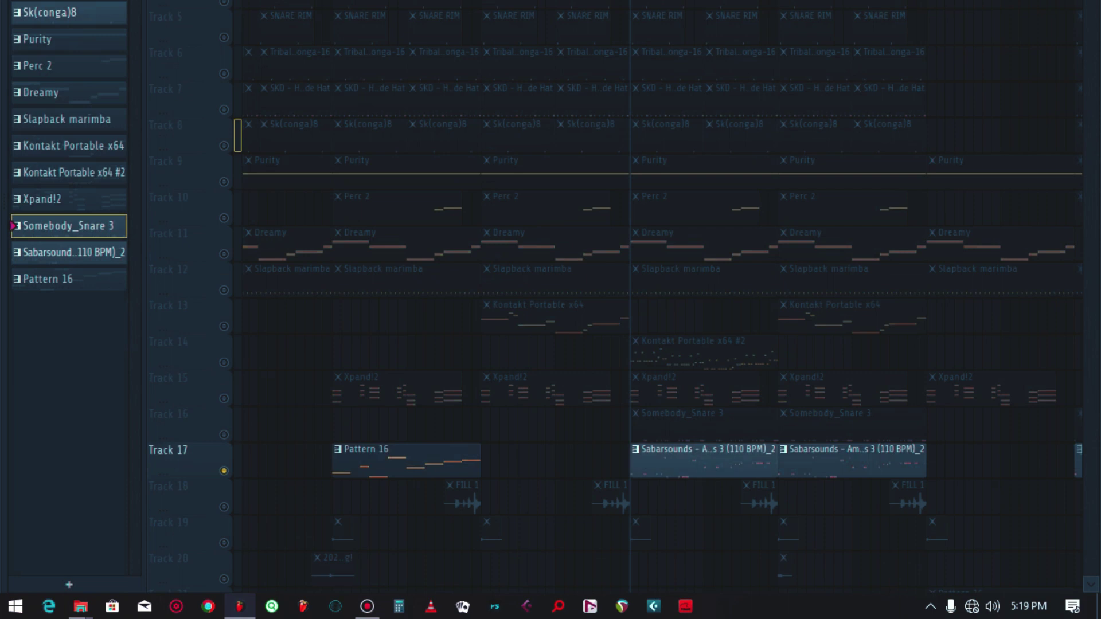
pyautogui.doubleClick(648, 461)
pyautogui.moveTo(591, 100); pyautogui.dragTo(184, 100)
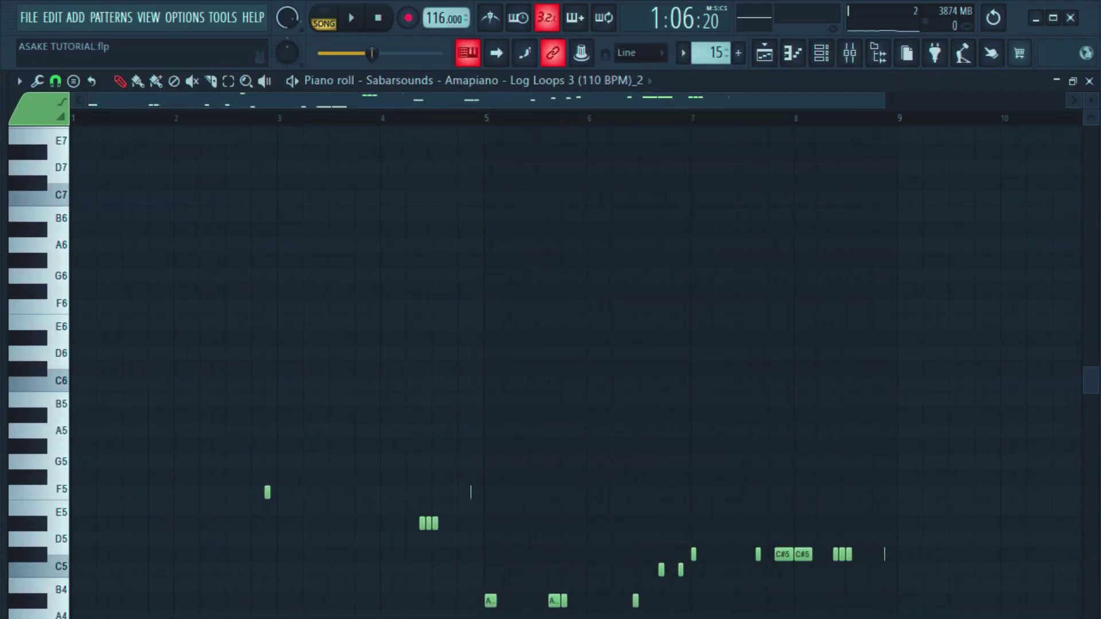
# Review the full eight-bar note range of the log loops pattern with playback, and return to the playlist
pyautogui.moveTo(884, 100); pyautogui.dragTo(1018, 100)
pyautogui.scroll(-2, 617, 263)
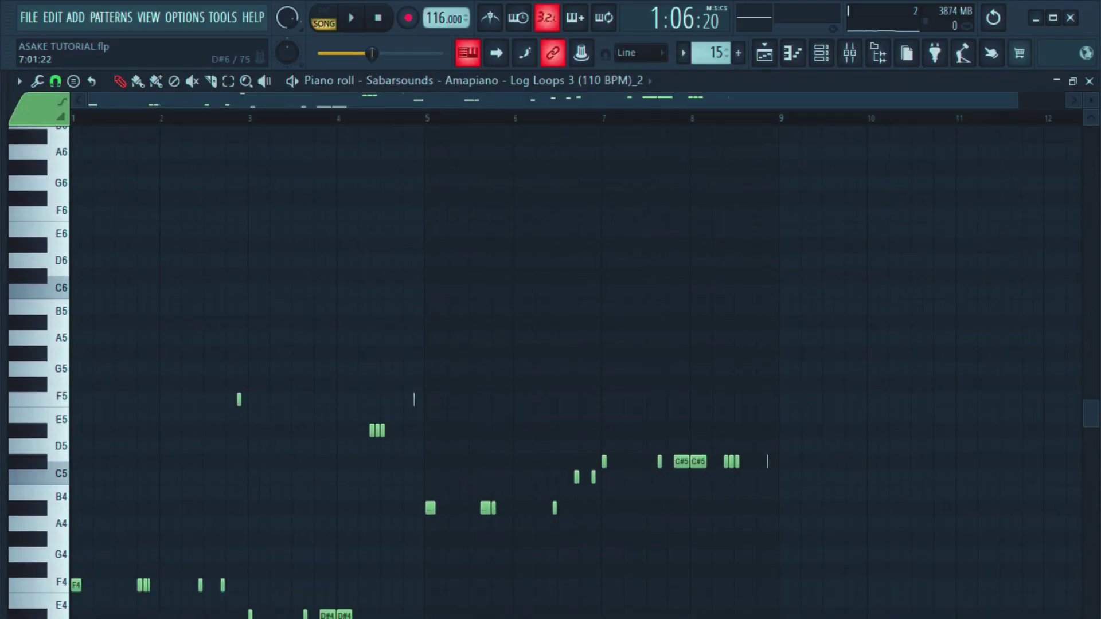
pyautogui.press('space')
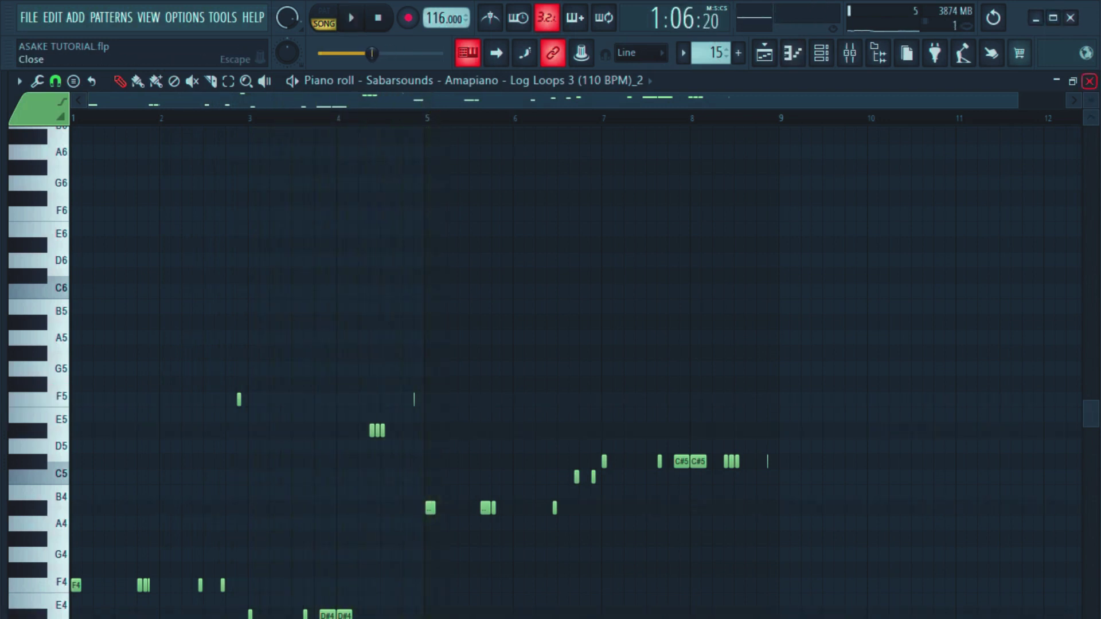
pyautogui.click(1089, 81)
pyautogui.press('F5')
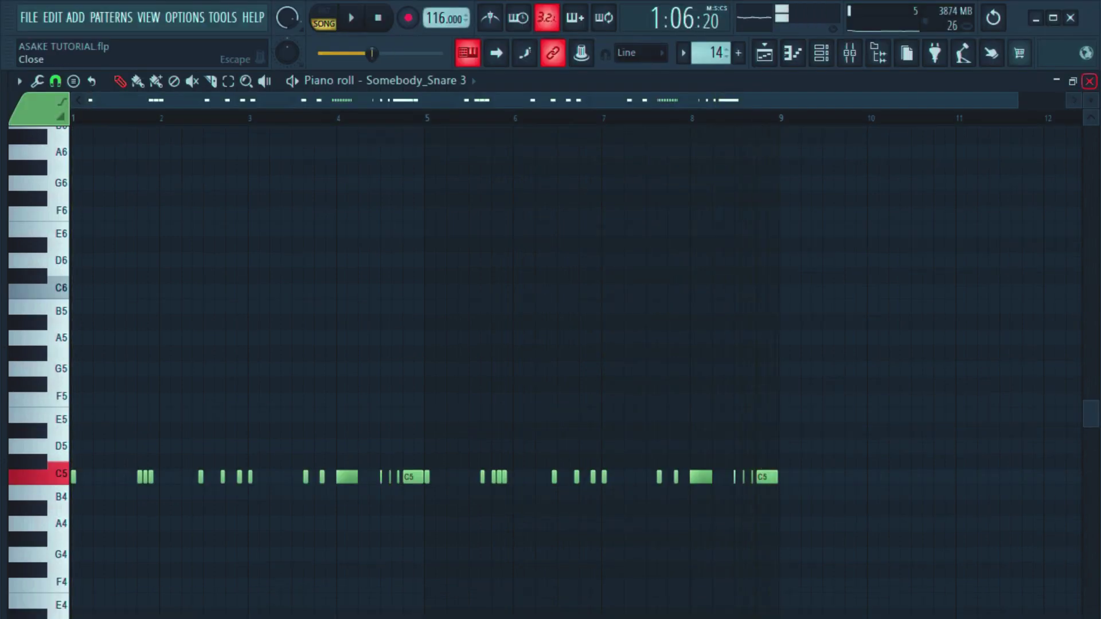
# Close the Somebody_Snare 3 pattern's piano roll and save the project
pyautogui.click(1089, 81)
pyautogui.press('Escape')
pyautogui.hotkey('ctrl', 's')
# Solo Track 18 and play its FILL 1 audio clips from the start of the second fill
pyautogui.scroll(-7, 659, 345)
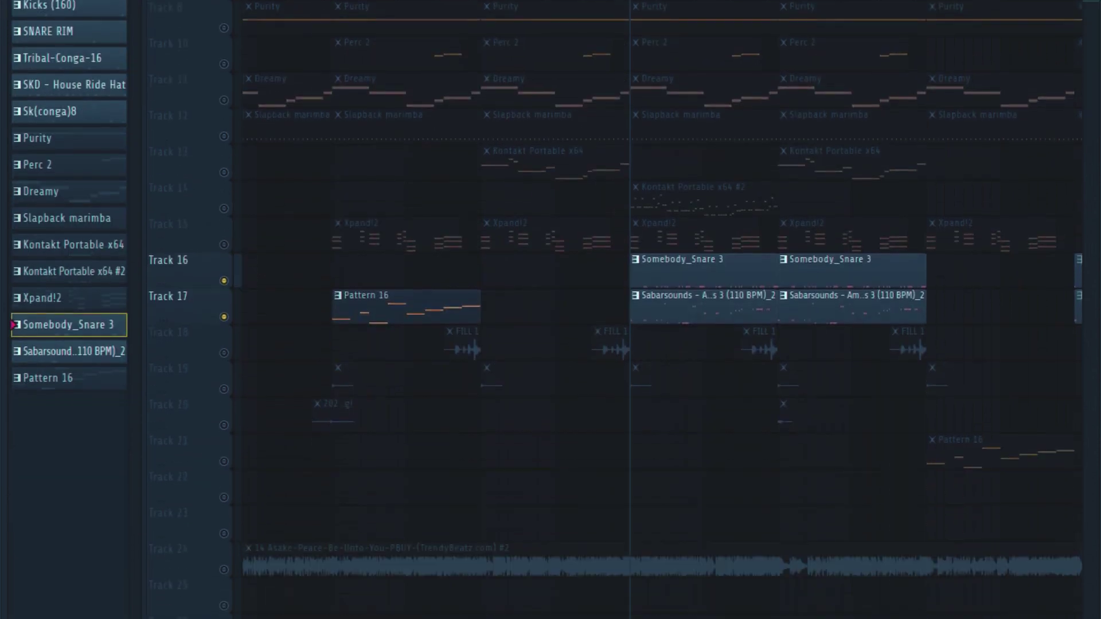
pyautogui.scroll(4, 660, 310)
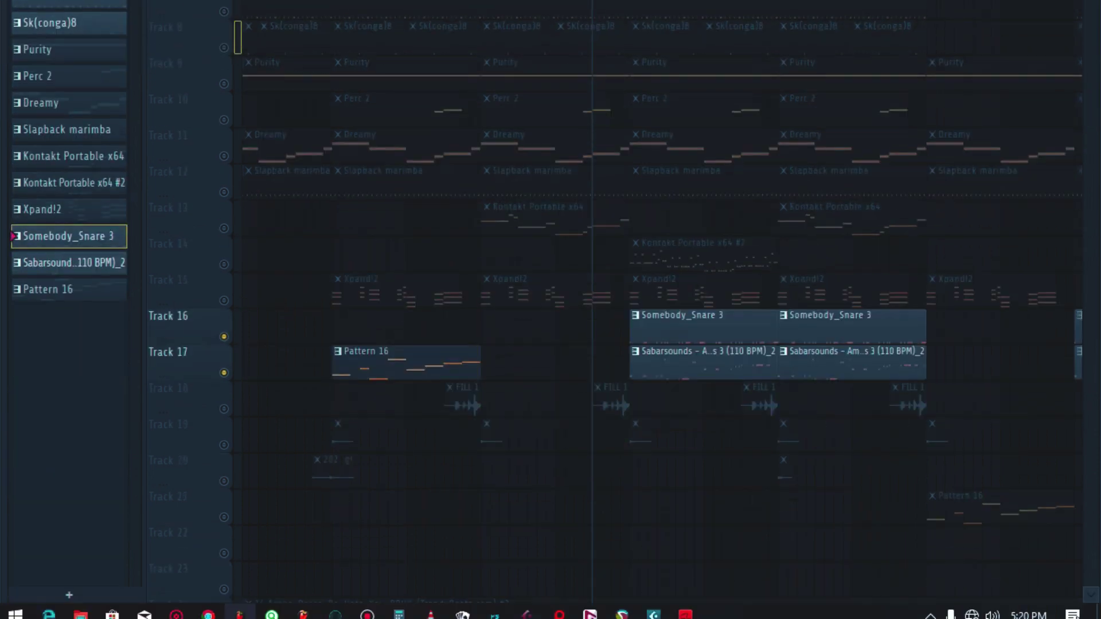
pyautogui.rightClick(224, 409)
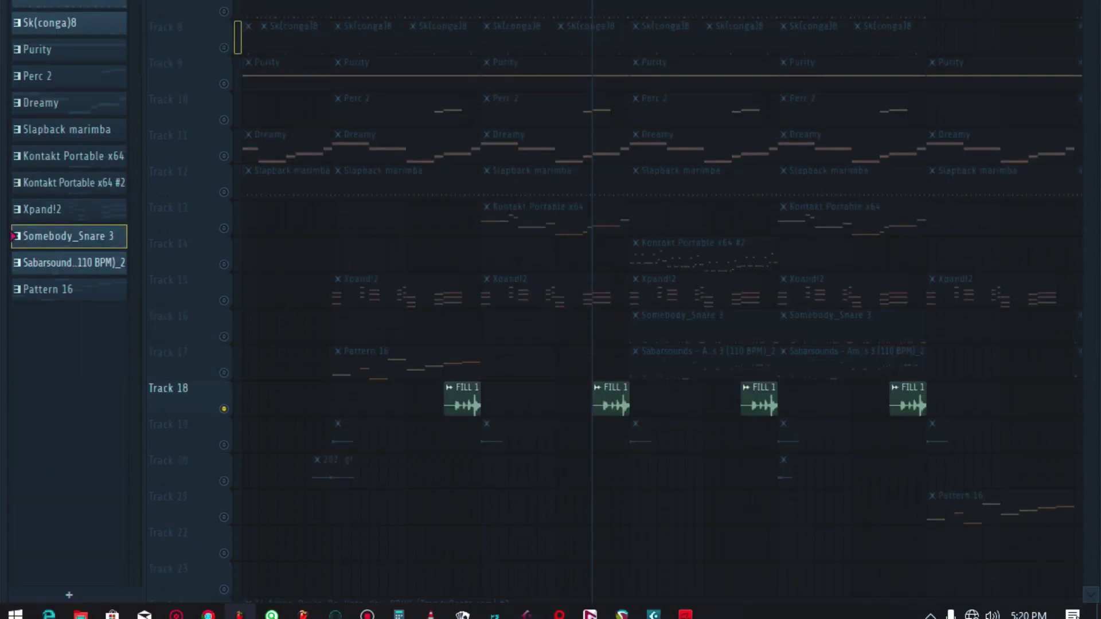
pyautogui.press('space')
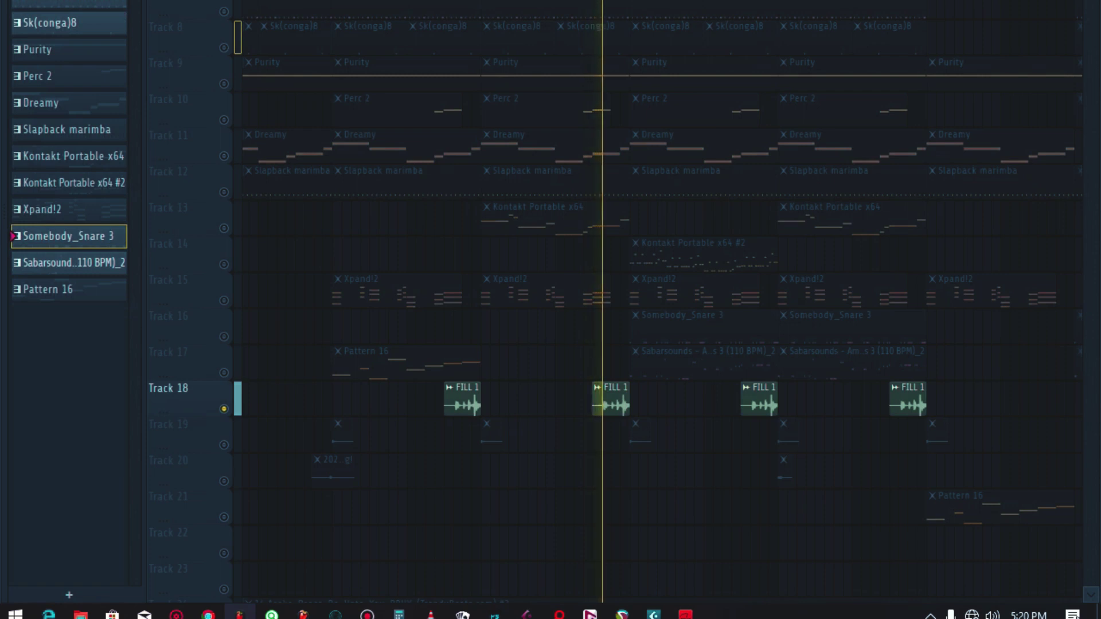